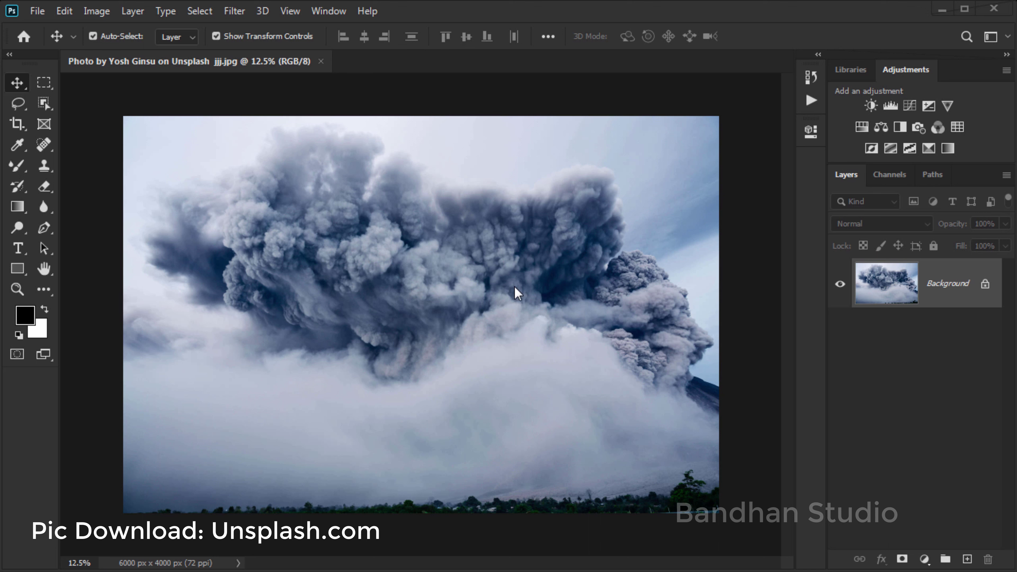
# - Unlock the volcano photo as Layer 0 and crop off its bottom treeline, leaving 6000 x 3520 px
pyautogui.click(985, 285)
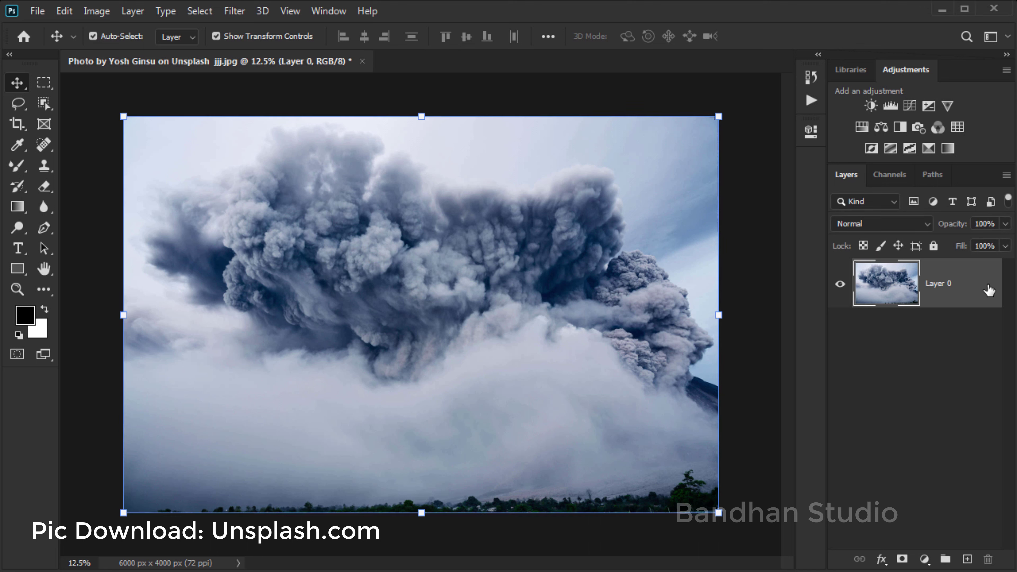
pyautogui.press('c')
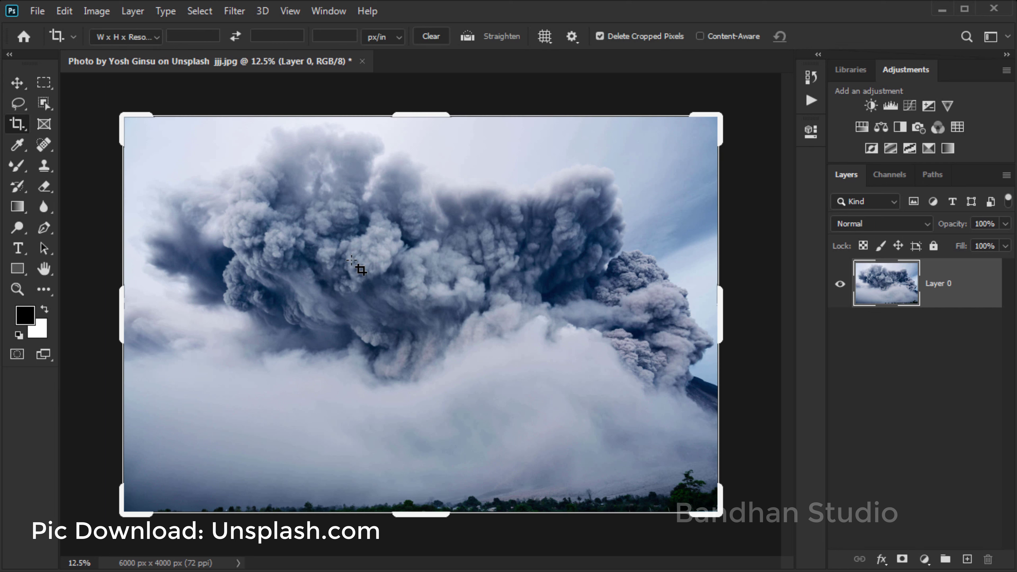
pyautogui.moveTo(418, 515); pyautogui.dragTo(432, 490)
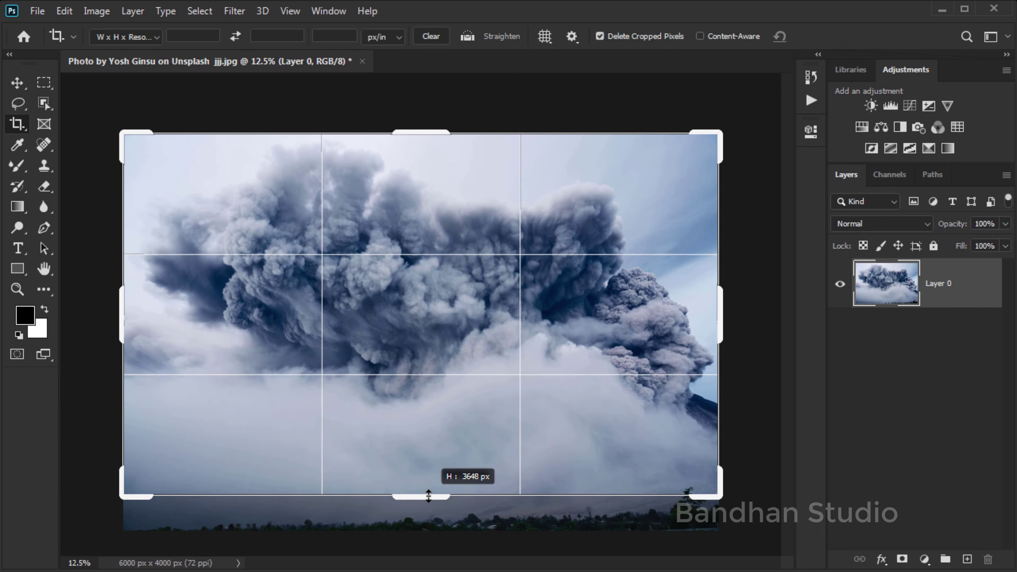
pyautogui.press('Return')
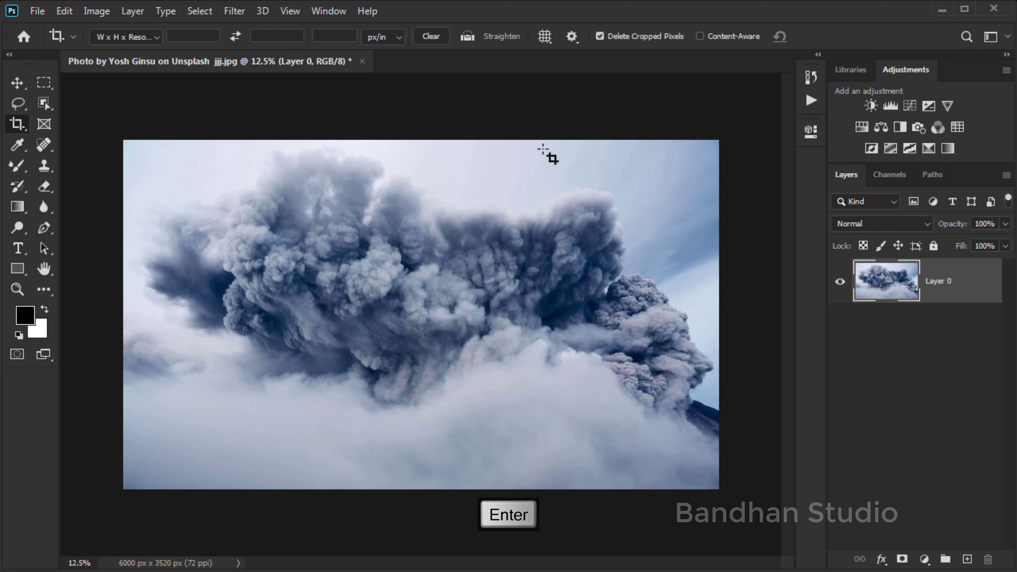
# - Float the volcano document in its own window and open the 3390 x 3390 px jumping-man photo
pyautogui.rightClick(312, 60)
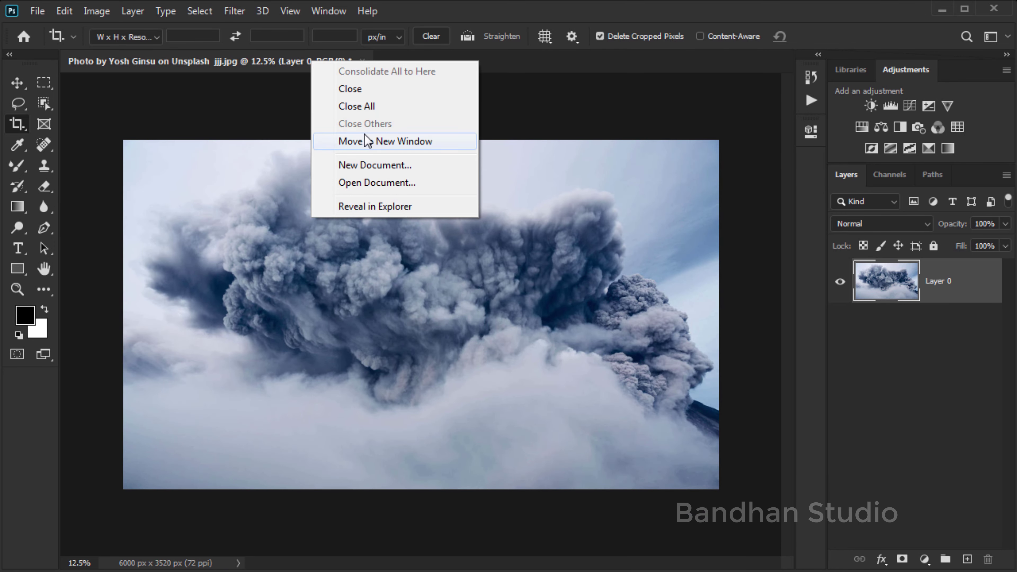
pyautogui.click(364, 141)
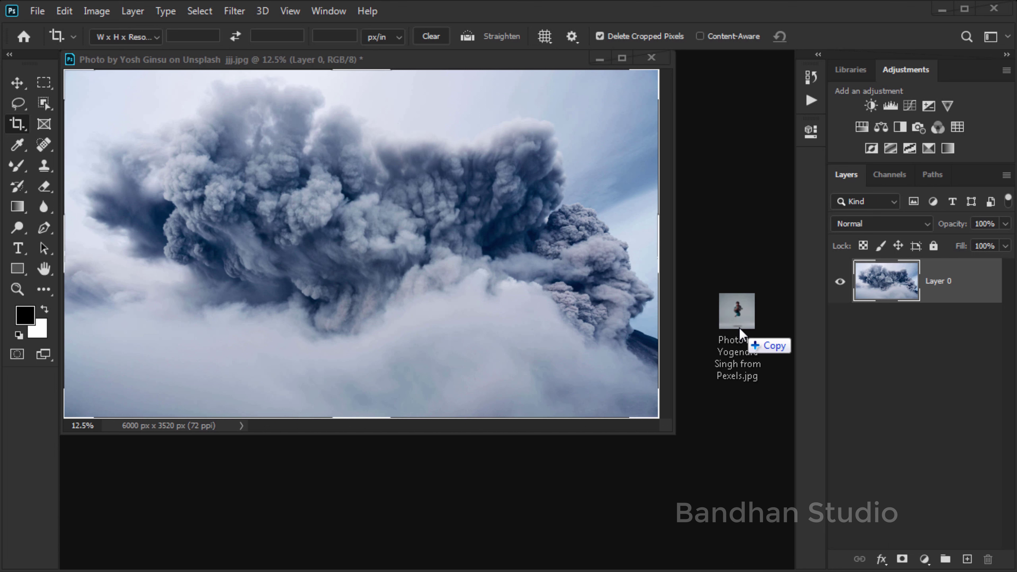
pyautogui.moveTo(702, 551); pyautogui.dragTo(740, 333)
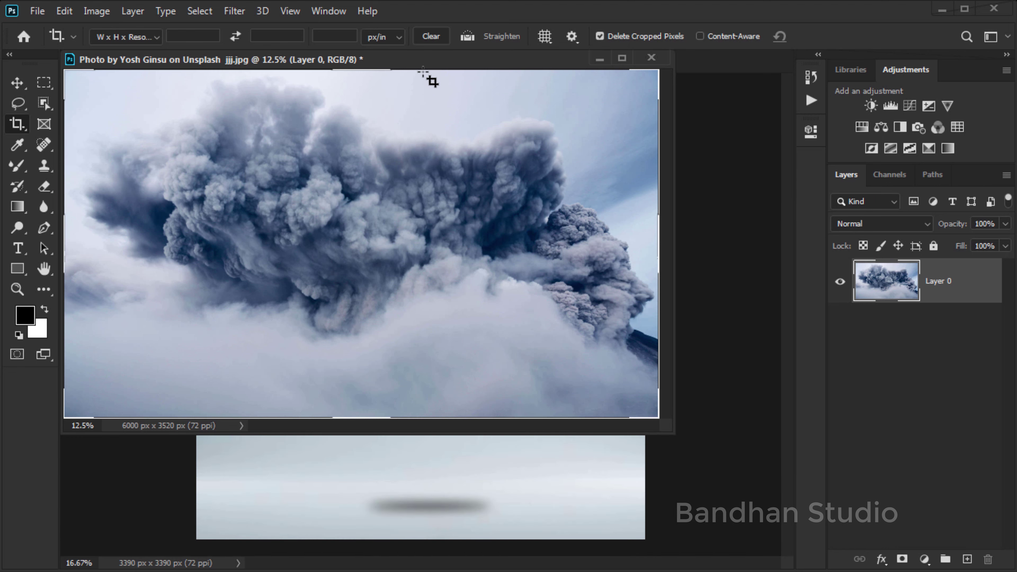
pyautogui.click(597, 58)
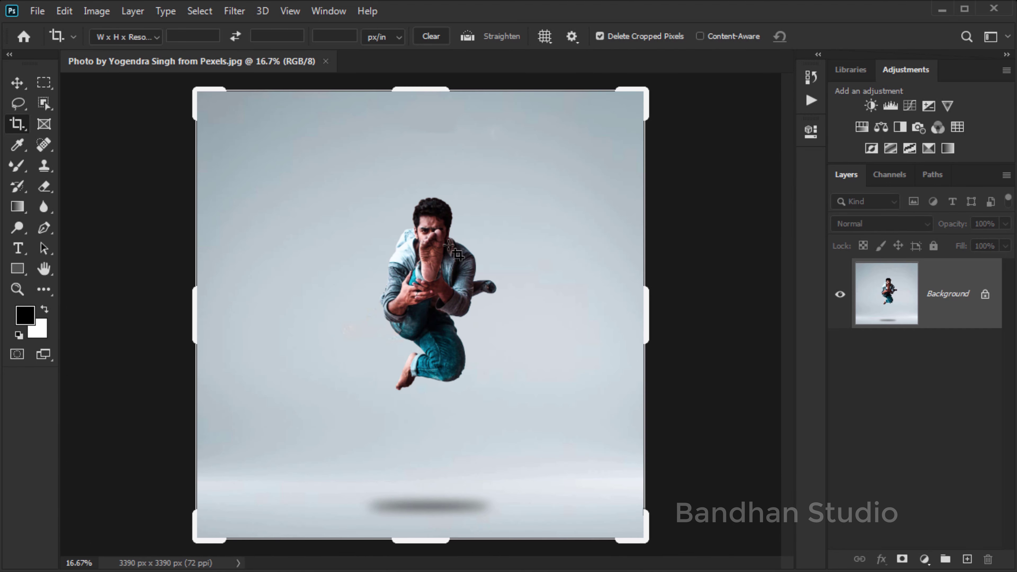
# - Select the jumping man with the Object Selection tool and zoom in on his foot
pyautogui.click(45, 102)
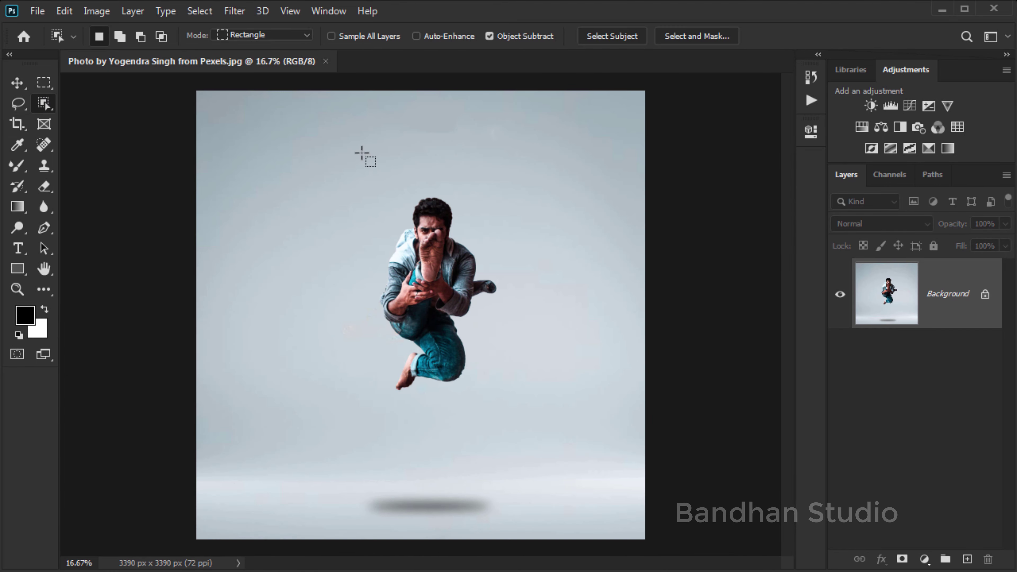
pyautogui.moveTo(367, 174)
pyautogui.mouseDown()
pyautogui.moveTo(506, 413)
pyautogui.moveTo(505, 404)
pyautogui.mouseUp()
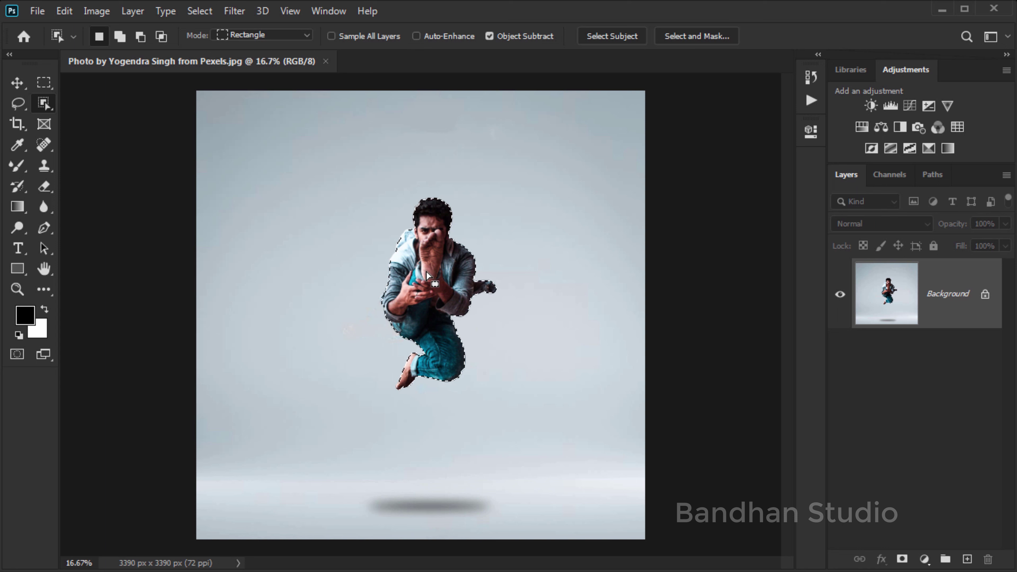
pyautogui.keyDown('ctrl'); pyautogui.click(434, 291); pyautogui.keyUp('ctrl')
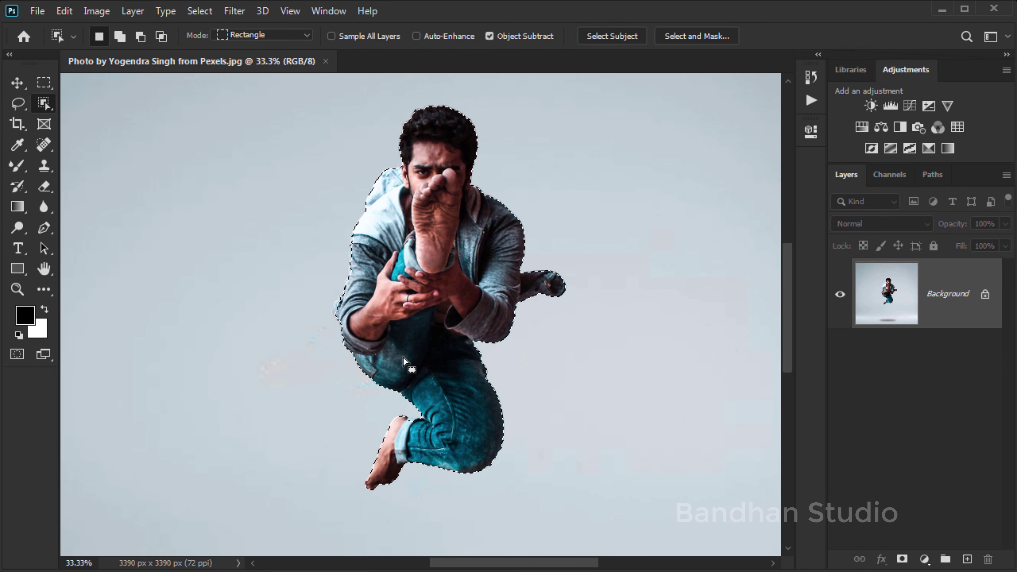
pyautogui.hotkey('ctrl', 'space')
pyautogui.keyDown('ctrl'); pyautogui.click(368, 471); pyautogui.keyUp('ctrl')
pyautogui.keyDown('ctrl'); pyautogui.click(396, 483); pyautogui.keyUp('ctrl')
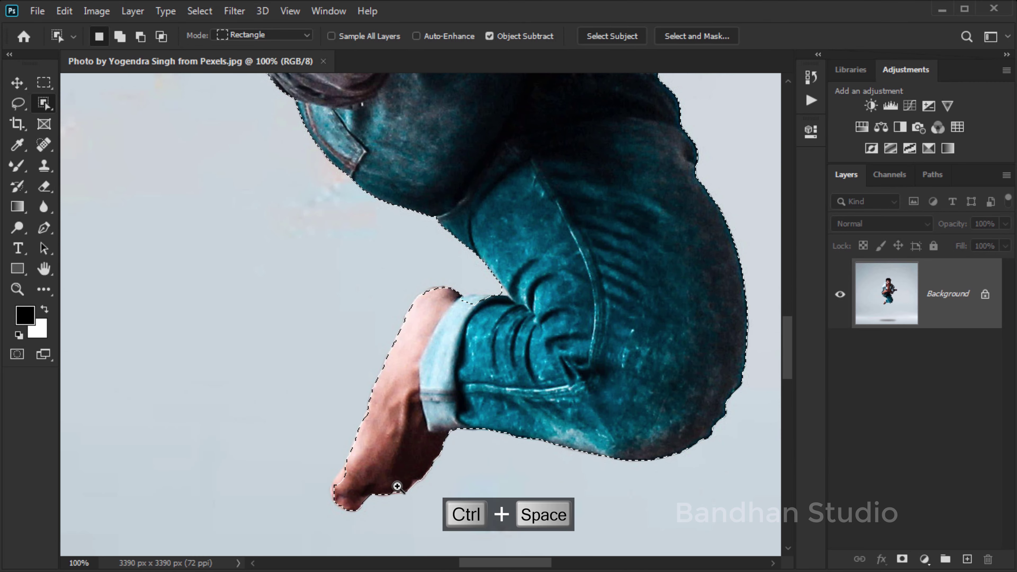
# - Add the missed toe and sleeve edge to the selection with a Shift-lasso
pyautogui.press('l')
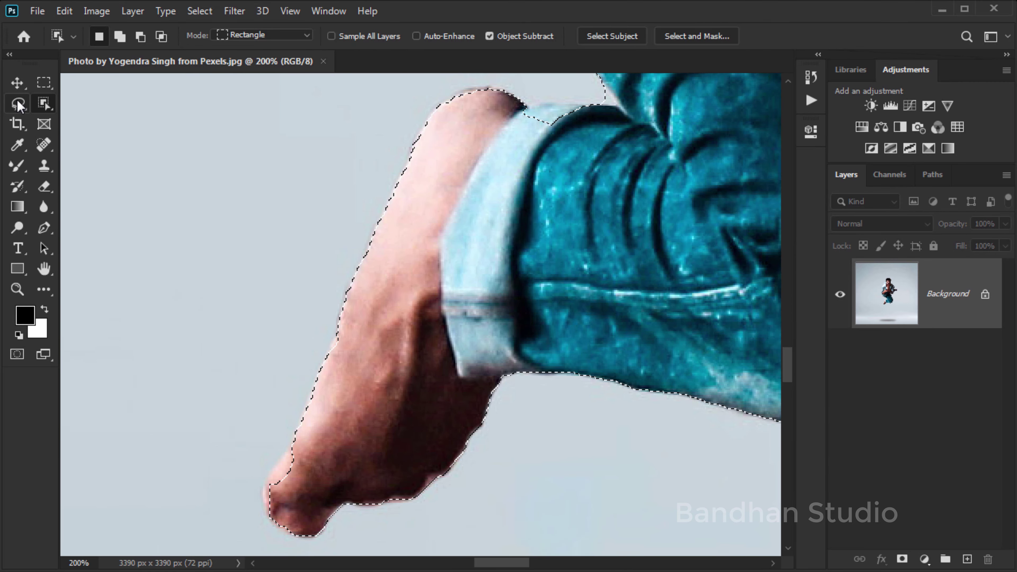
pyautogui.press('shift')
pyautogui.moveTo(296, 440)
pyautogui.mouseDown()
pyautogui.moveTo(285, 450)
pyautogui.moveTo(294, 505)
pyautogui.mouseUp()
pyautogui.click(467, 379)
pyautogui.moveTo(561, 196); pyautogui.dragTo(464, 419)
pyautogui.moveTo(506, 308)
pyautogui.mouseDown()
pyautogui.moveTo(425, 320)
pyautogui.moveTo(490, 322)
pyautogui.moveTo(472, 334)
pyautogui.mouseUp()
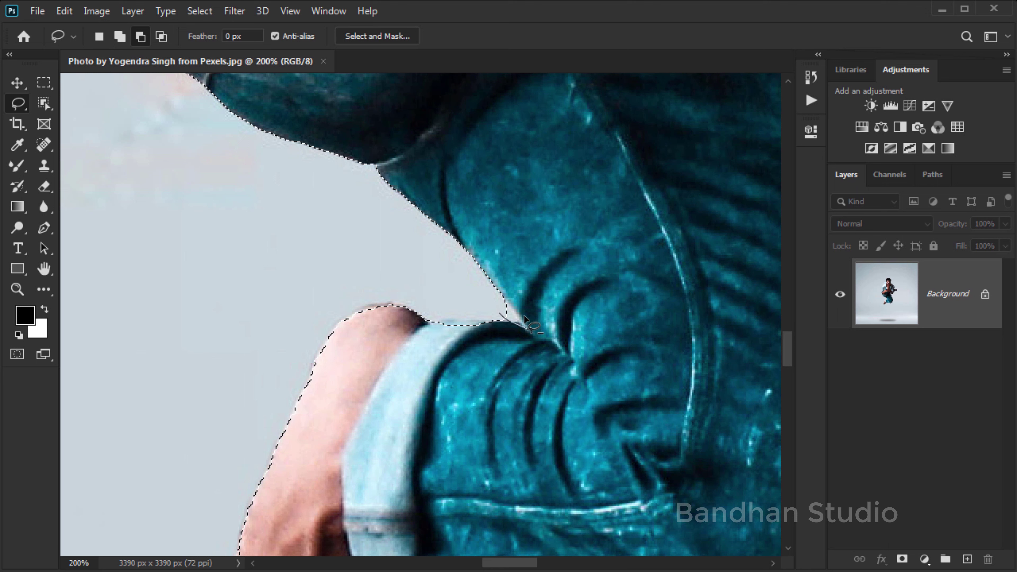
pyautogui.moveTo(493, 291)
pyautogui.mouseDown()
pyautogui.moveTo(507, 284)
pyautogui.moveTo(496, 403)
pyautogui.mouseUp()
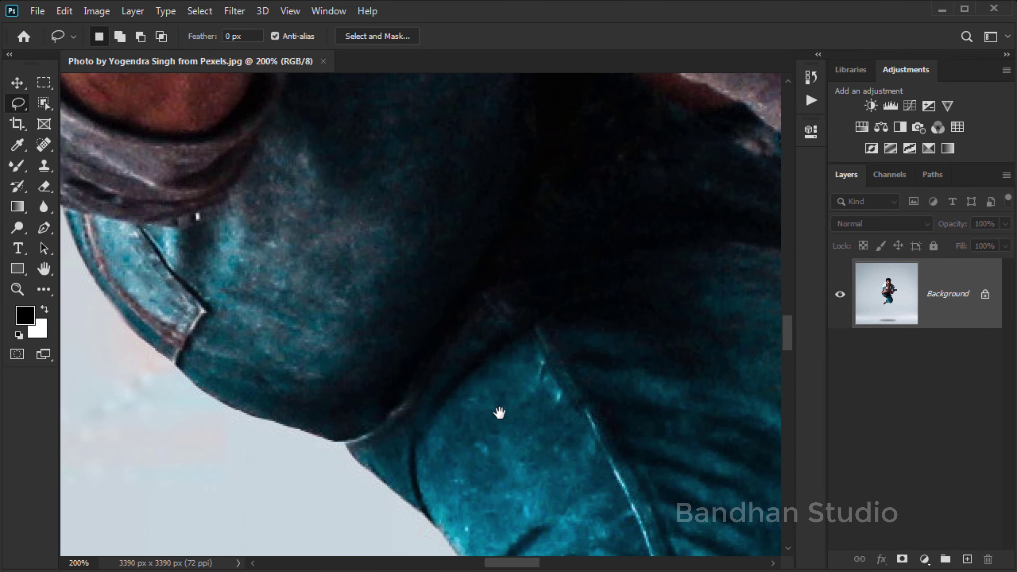
pyautogui.press('z')
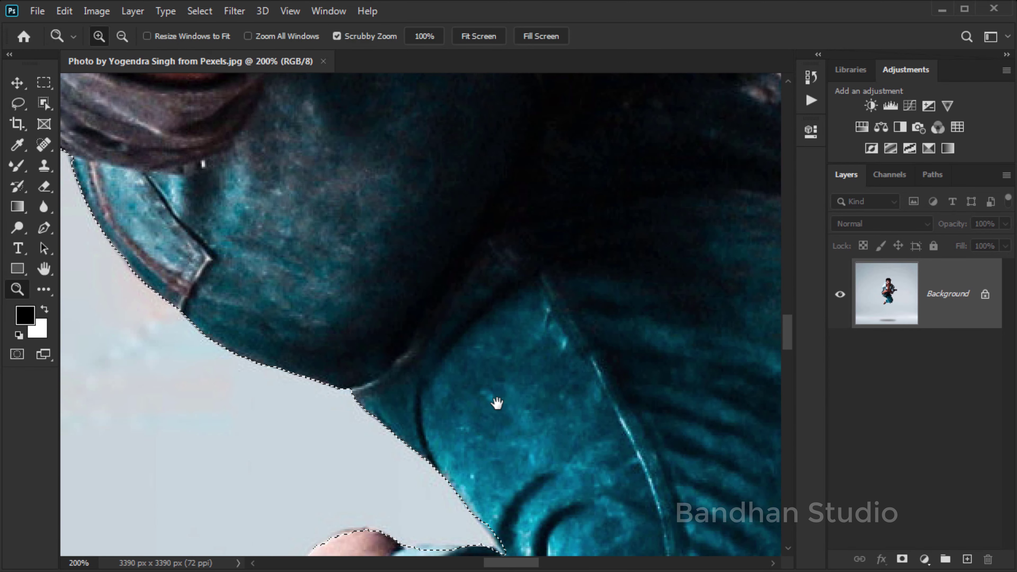
pyautogui.keyDown('alt'); pyautogui.click(498, 404); pyautogui.keyUp('alt')
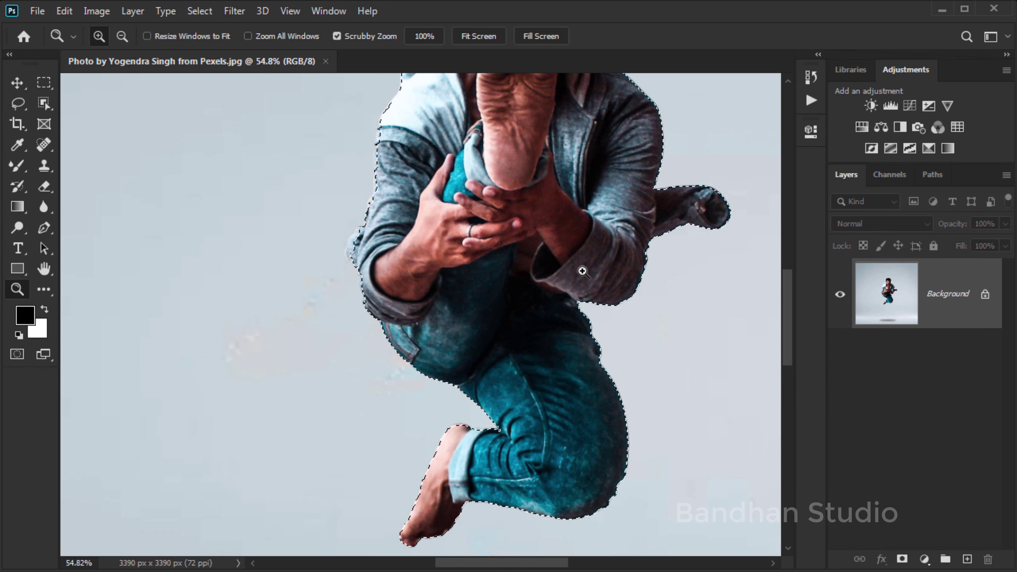
pyautogui.moveTo(577, 268)
pyautogui.mouseDown()
pyautogui.moveTo(566, 370)
pyautogui.moveTo(576, 355)
pyautogui.mouseUp()
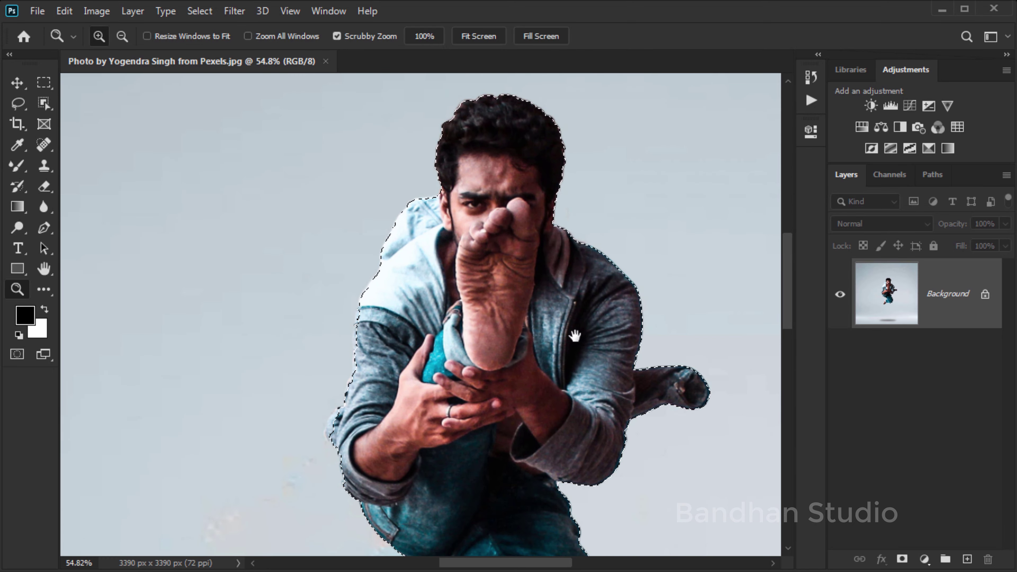
pyautogui.scroll(-5, 587, 335)
# - Drag the selected man into the smoke document and close the original man photo
pyautogui.press('l')
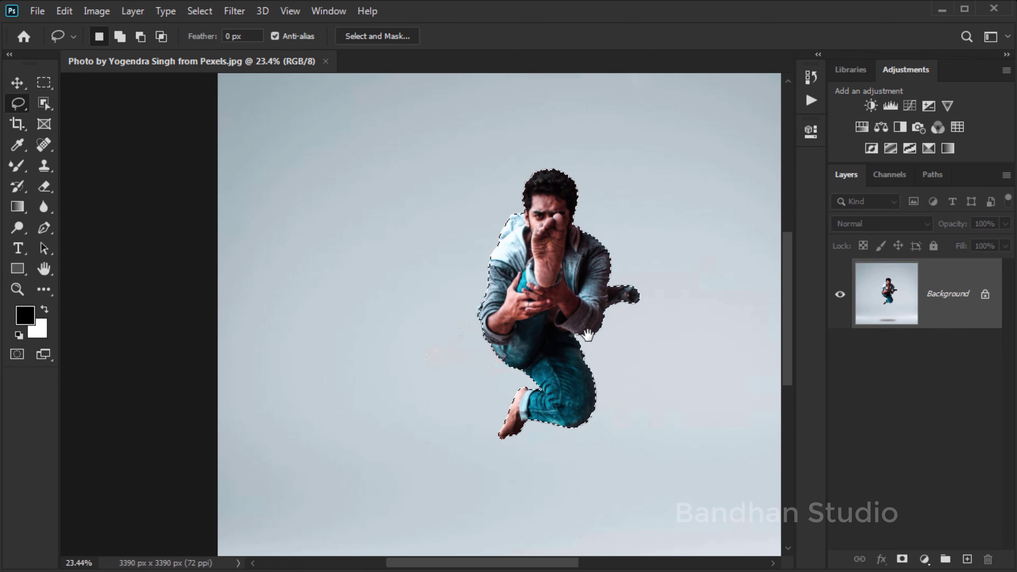
pyautogui.rightClick(190, 59)
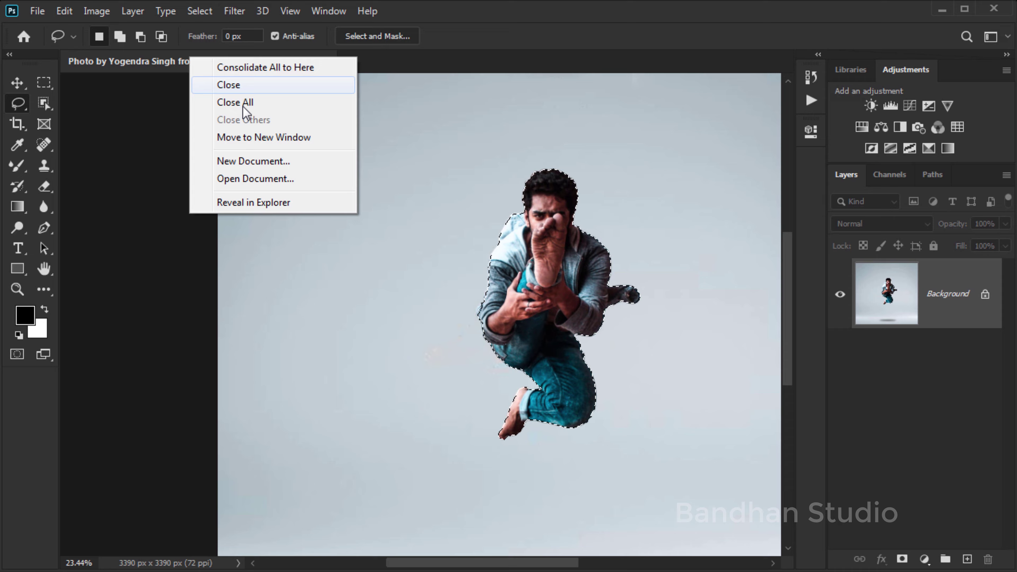
pyautogui.click(269, 136)
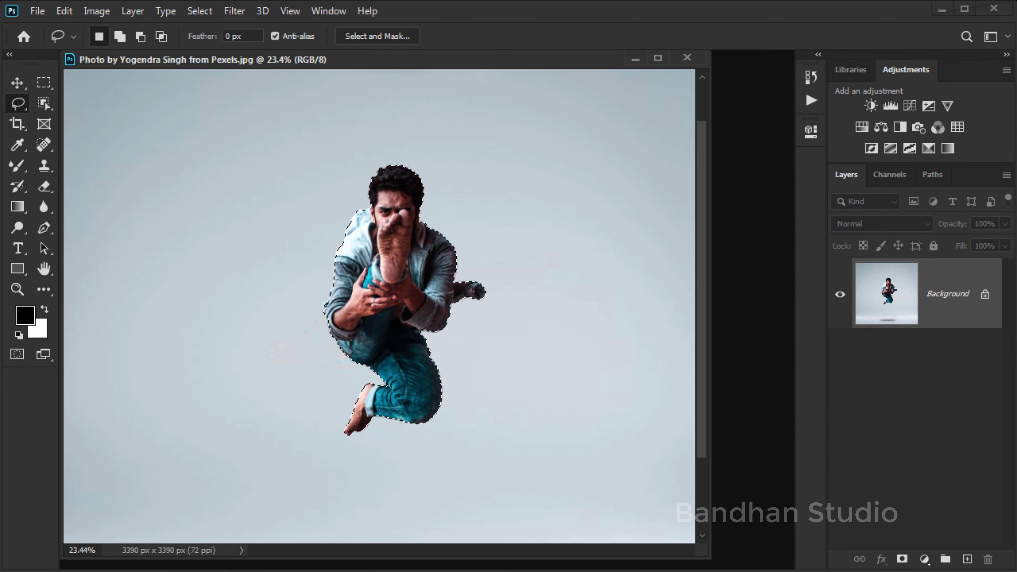
pyautogui.hotkey('ctrl', 'Tab')
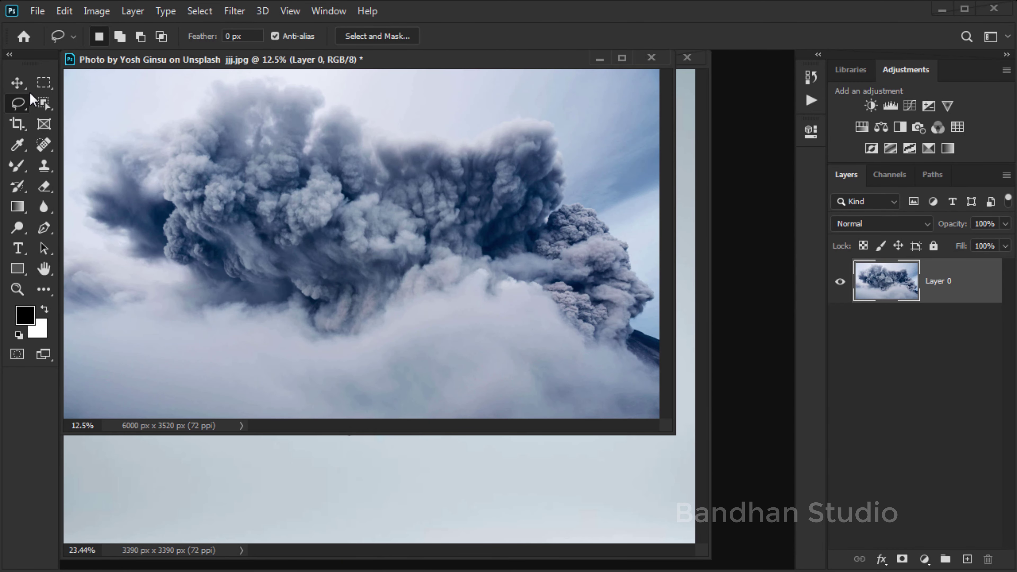
pyautogui.press('v')
pyautogui.click(420, 463)
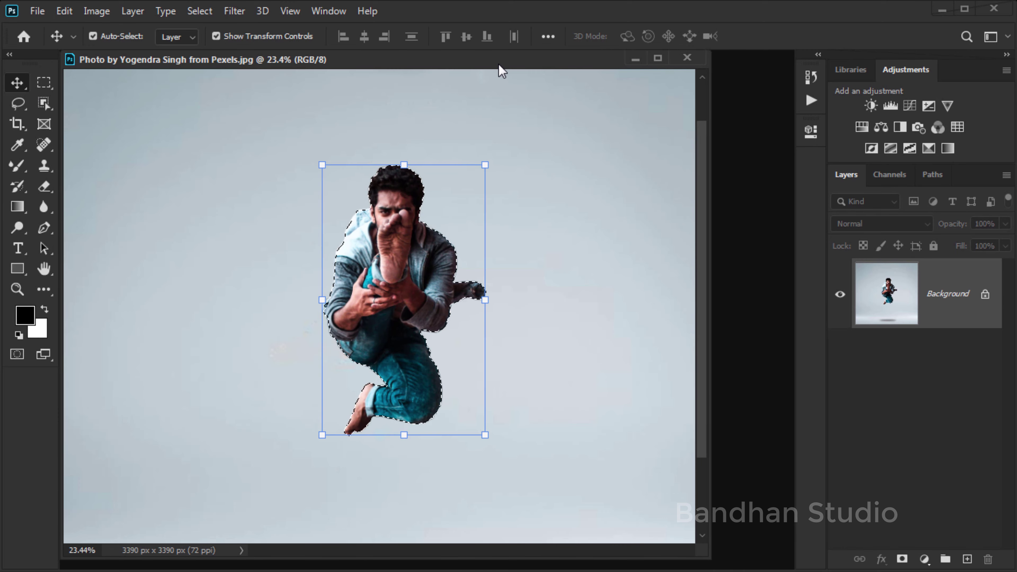
pyautogui.moveTo(498, 64); pyautogui.dragTo(785, 82)
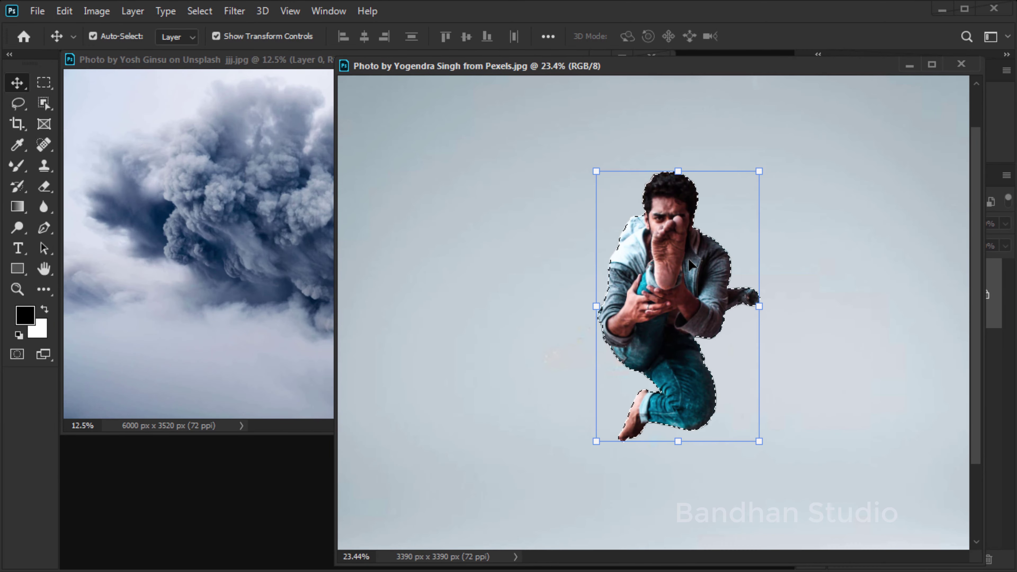
pyautogui.moveTo(664, 281); pyautogui.dragTo(268, 201)
pyautogui.click(808, 221)
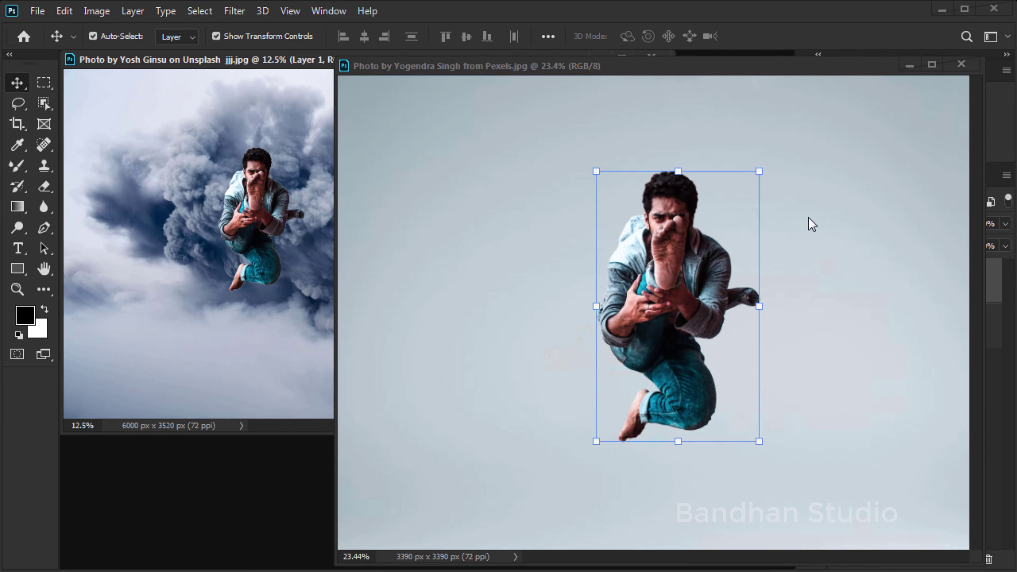
pyautogui.hotkey('ctrl', 'w')
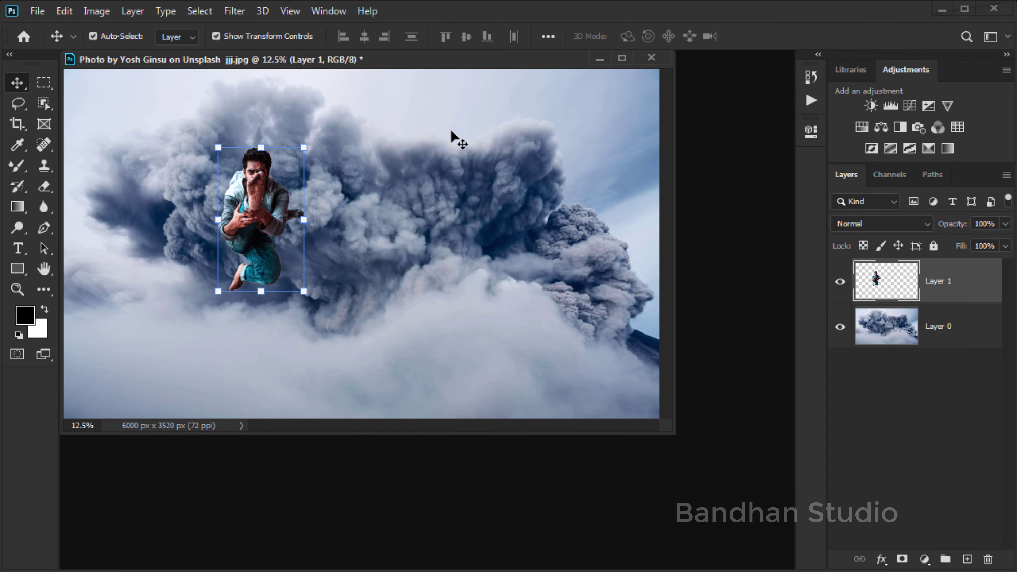
# - Scale the man to 166.82% and centre him over the cloud
pyautogui.moveTo(497, 64); pyautogui.dragTo(563, 132)
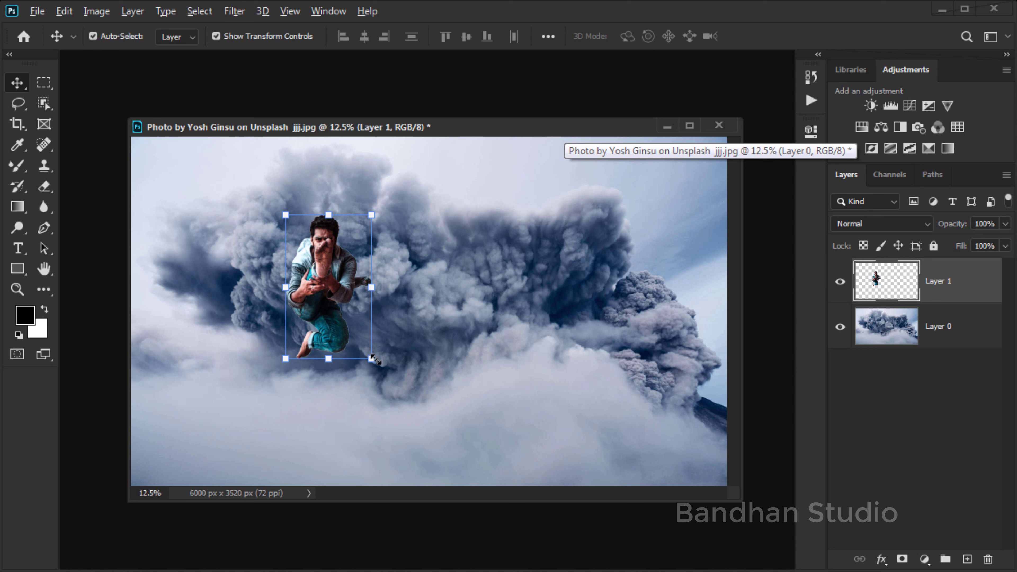
pyautogui.moveTo(372, 359); pyautogui.dragTo(401, 407)
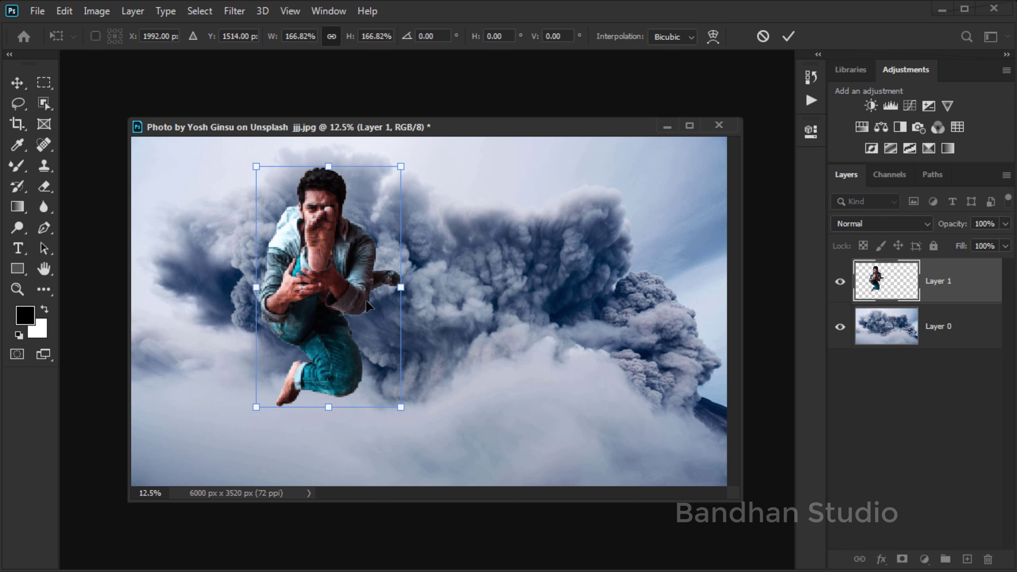
pyautogui.moveTo(366, 305)
pyautogui.mouseDown()
pyautogui.moveTo(455, 297)
pyautogui.moveTo(446, 293)
pyautogui.mouseUp()
pyautogui.press('Return')
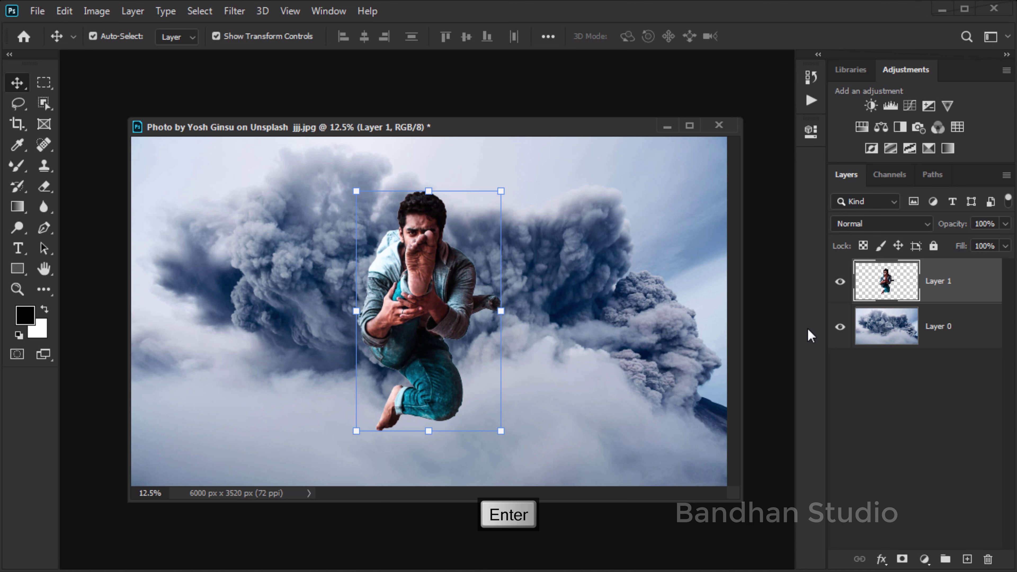
# - Duplicate Layer 0, move the copy above Layer 1, and give it a black-filled layer mask
pyautogui.click(891, 333)
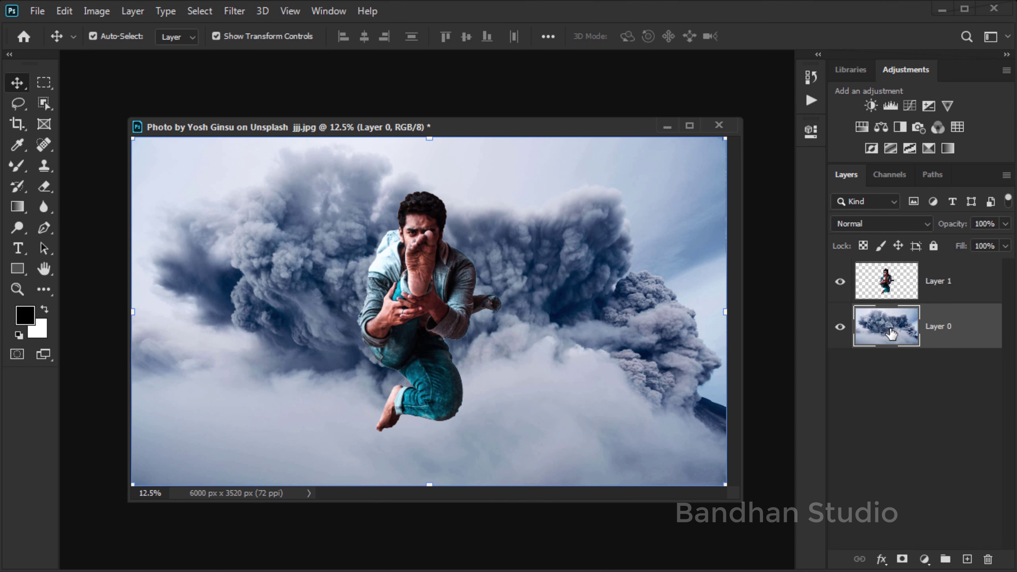
pyautogui.moveTo(891, 333); pyautogui.dragTo(967, 560)
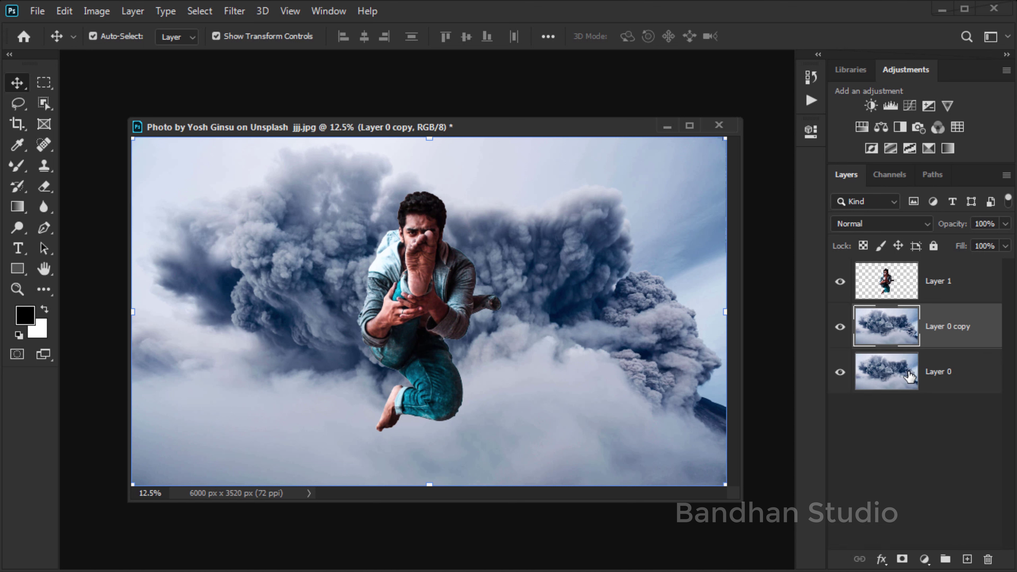
pyautogui.moveTo(922, 332); pyautogui.dragTo(926, 277)
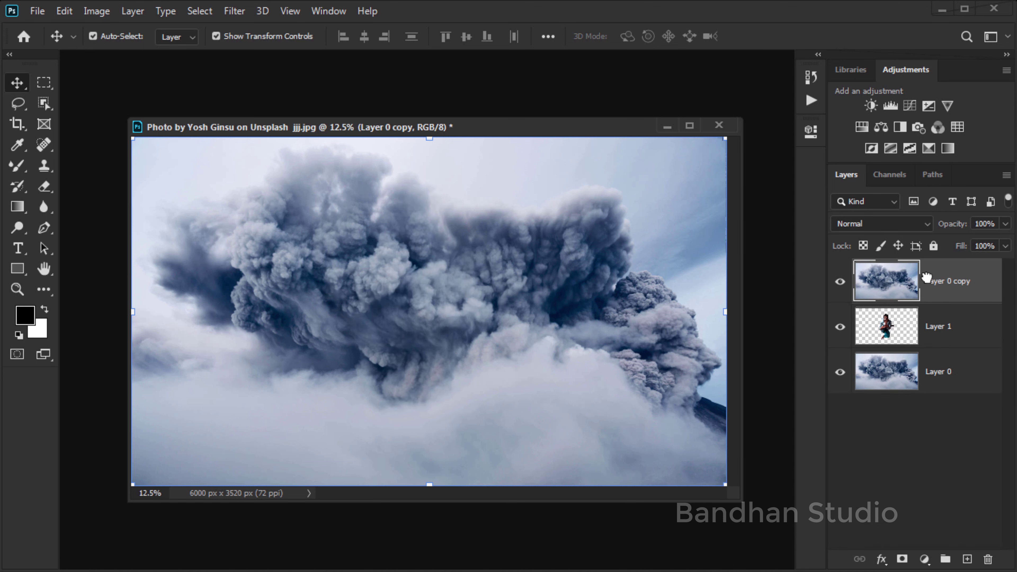
pyautogui.click(903, 559)
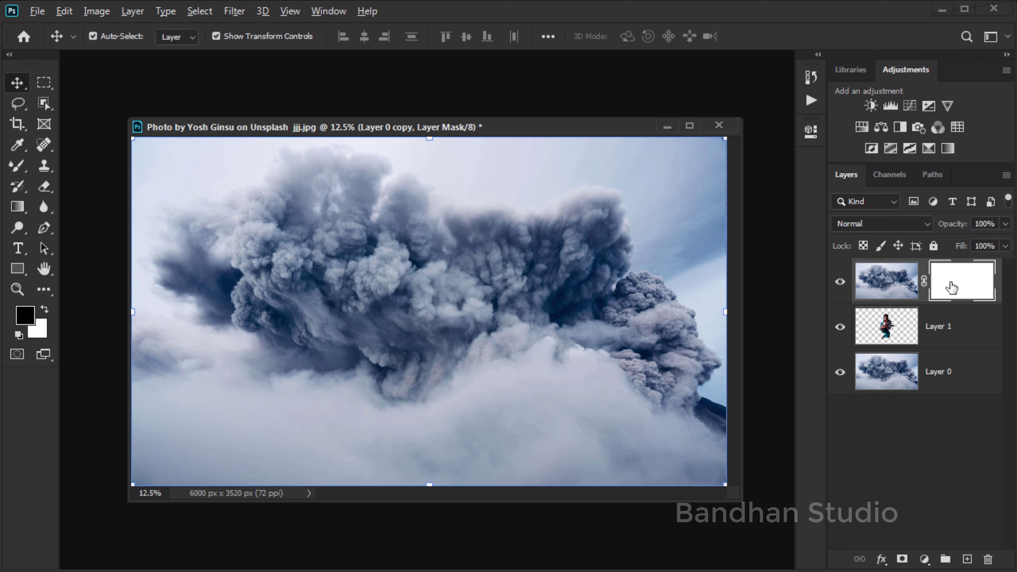
pyautogui.hotkey('alt', 'BackSpace')
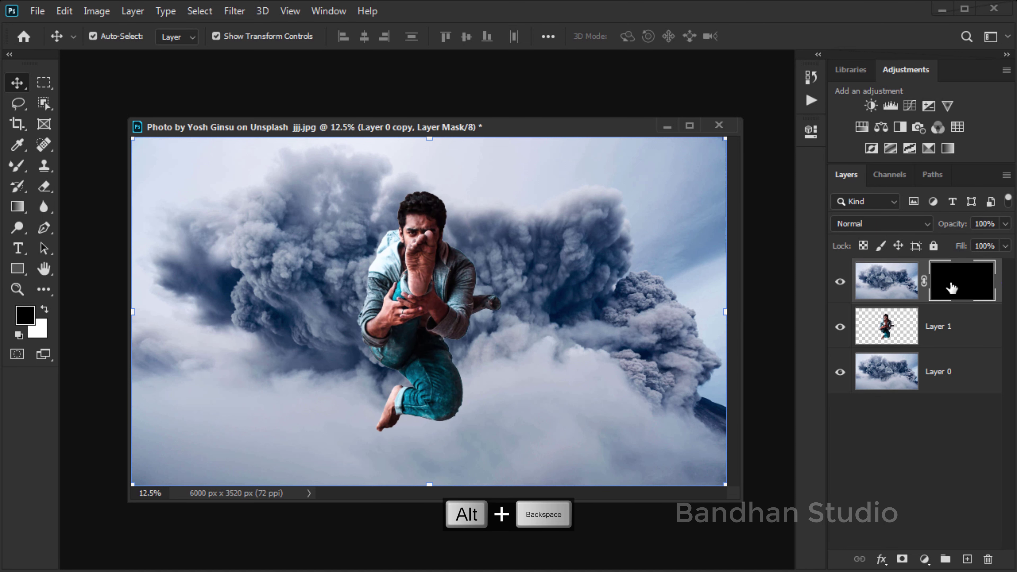
pyautogui.press('e')
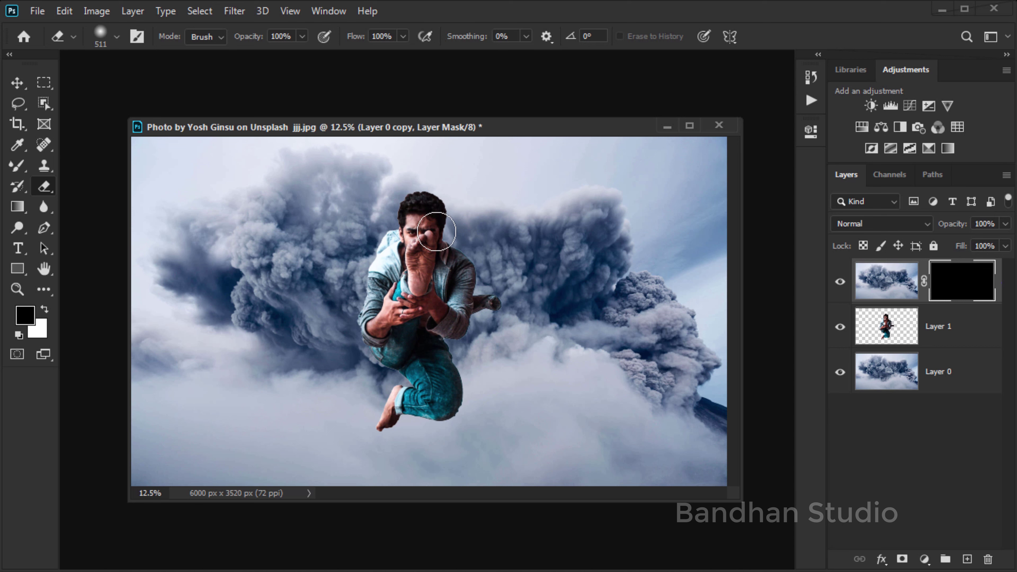
# - Fade the right side of the man's hair into smoke and set the eraser to 193 px
pyautogui.click(445, 232)
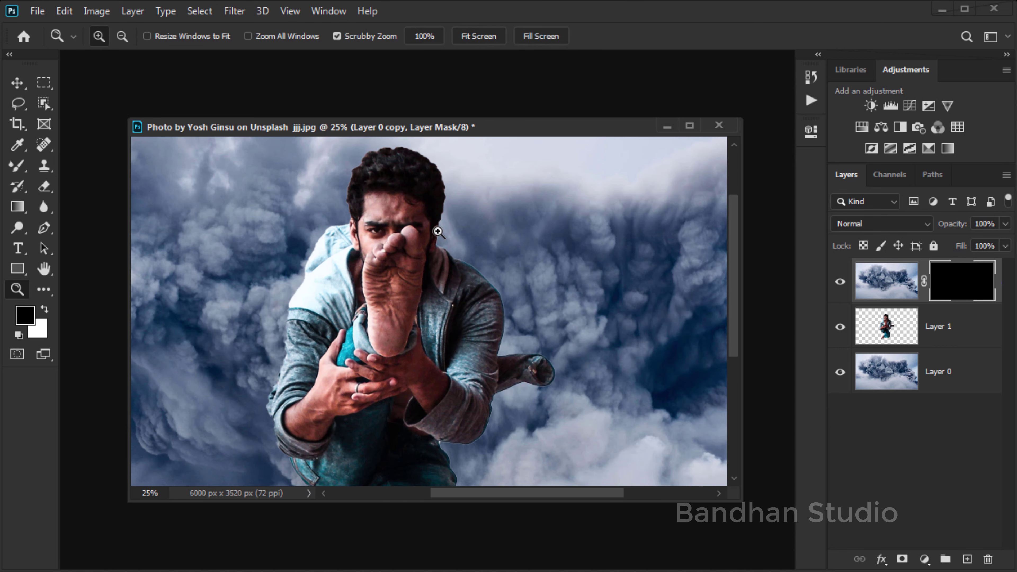
pyautogui.click(449, 229)
pyautogui.moveTo(462, 211)
pyautogui.mouseDown()
pyautogui.moveTo(484, 209)
pyautogui.moveTo(532, 291)
pyautogui.mouseUp()
pyautogui.rightClick(554, 292)
pyautogui.moveTo(723, 332); pyautogui.dragTo(715, 333)
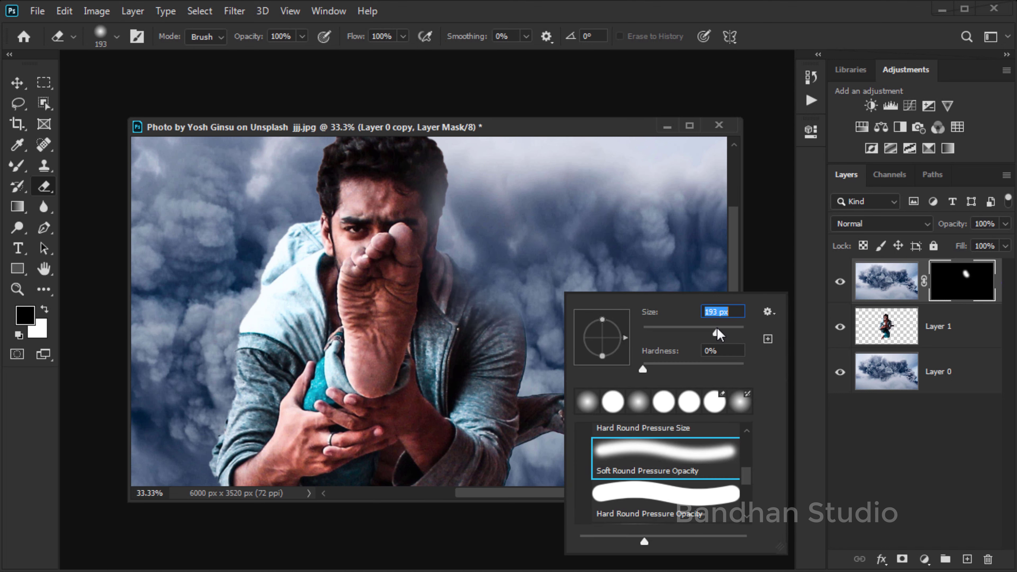
pyautogui.press('Return')
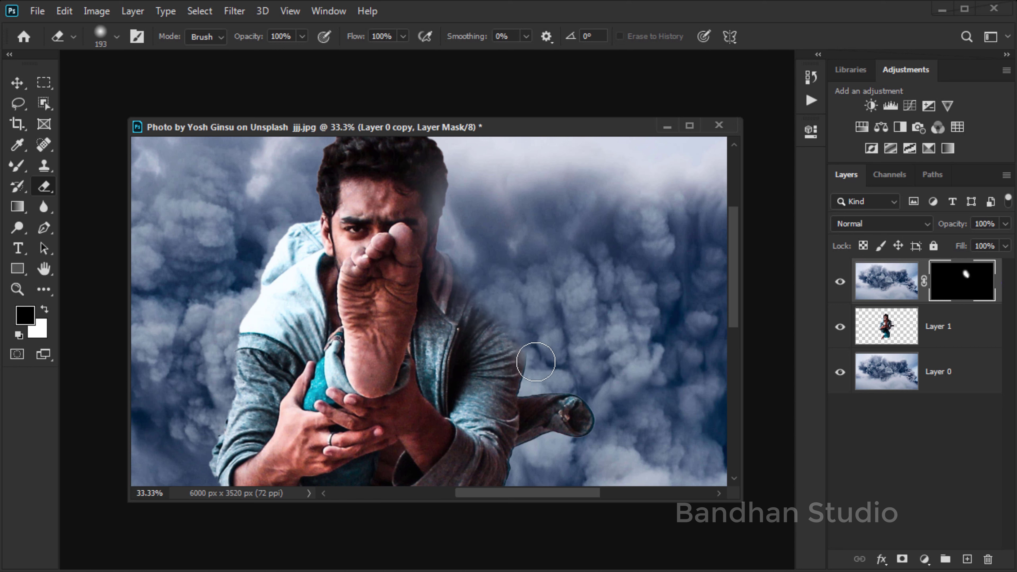
# - Reveal smoke over the extended arm, jeans edge, foot, heel and left arm
pyautogui.moveTo(536, 404); pyautogui.dragTo(631, 408)
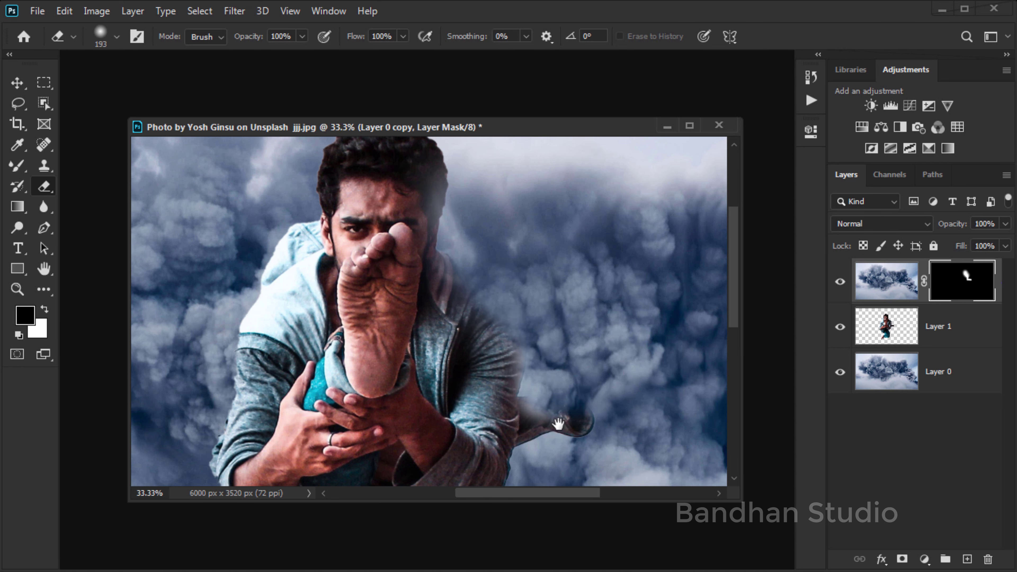
pyautogui.moveTo(556, 421); pyautogui.dragTo(572, 243)
pyautogui.moveTo(447, 345)
pyautogui.mouseDown()
pyautogui.moveTo(484, 358)
pyautogui.moveTo(488, 397)
pyautogui.mouseUp()
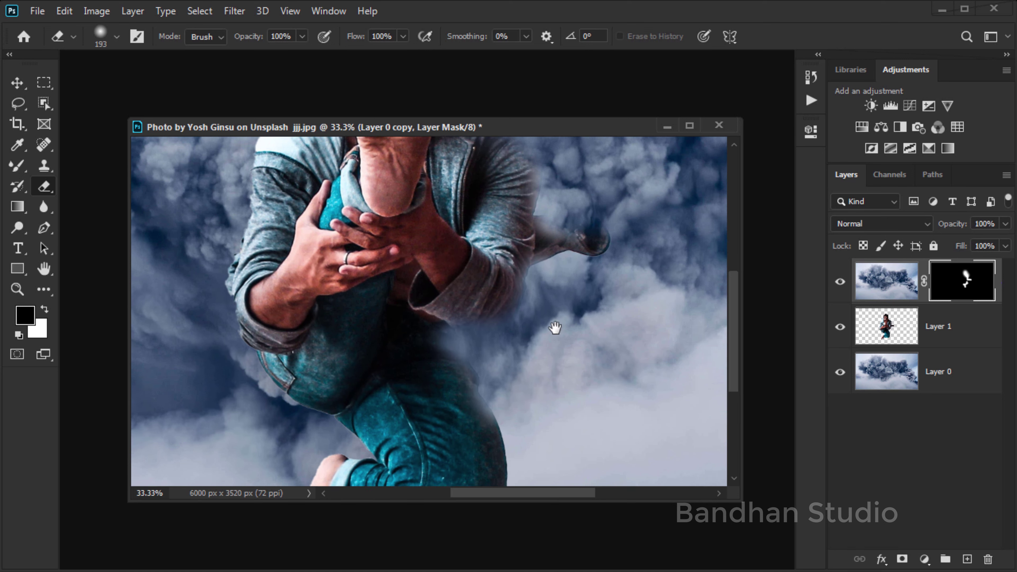
pyautogui.moveTo(552, 324); pyautogui.dragTo(560, 218)
pyautogui.moveTo(535, 291)
pyautogui.mouseDown()
pyautogui.moveTo(543, 364)
pyautogui.moveTo(500, 402)
pyautogui.moveTo(427, 411)
pyautogui.moveTo(374, 403)
pyautogui.moveTo(340, 432)
pyautogui.moveTo(291, 439)
pyautogui.mouseUp()
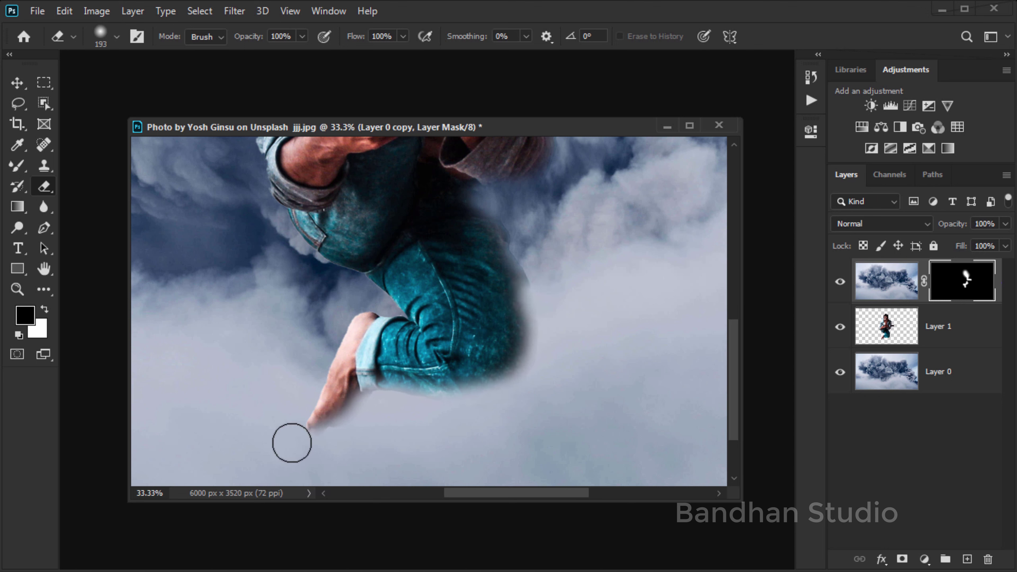
pyautogui.moveTo(299, 403)
pyautogui.mouseDown()
pyautogui.moveTo(324, 295)
pyautogui.moveTo(352, 277)
pyautogui.moveTo(313, 341)
pyautogui.moveTo(345, 311)
pyautogui.moveTo(396, 312)
pyautogui.moveTo(360, 281)
pyautogui.moveTo(420, 356)
pyautogui.mouseUp()
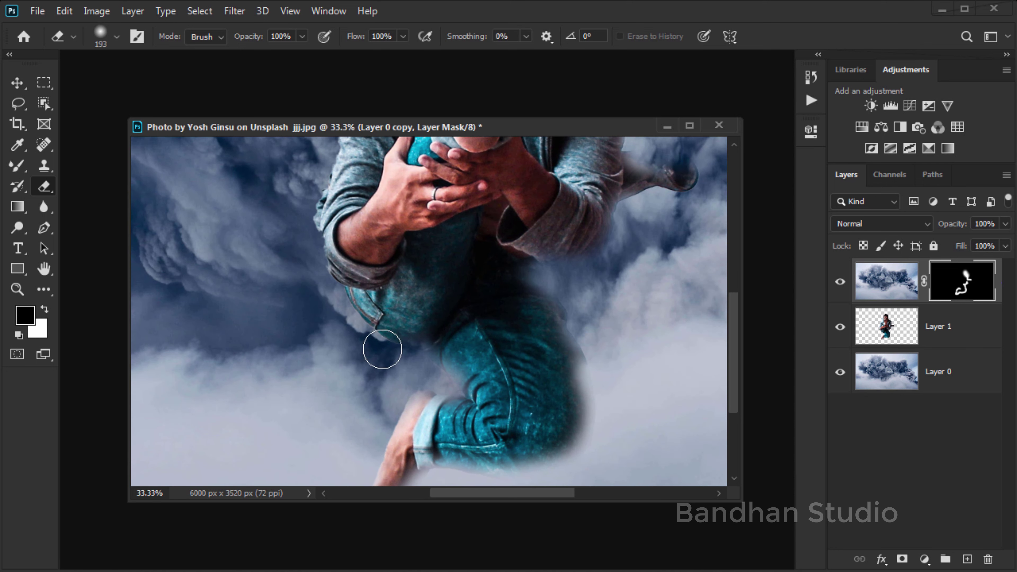
pyautogui.moveTo(321, 292)
pyautogui.mouseDown()
pyautogui.moveTo(318, 375)
pyautogui.moveTo(336, 402)
pyautogui.mouseUp()
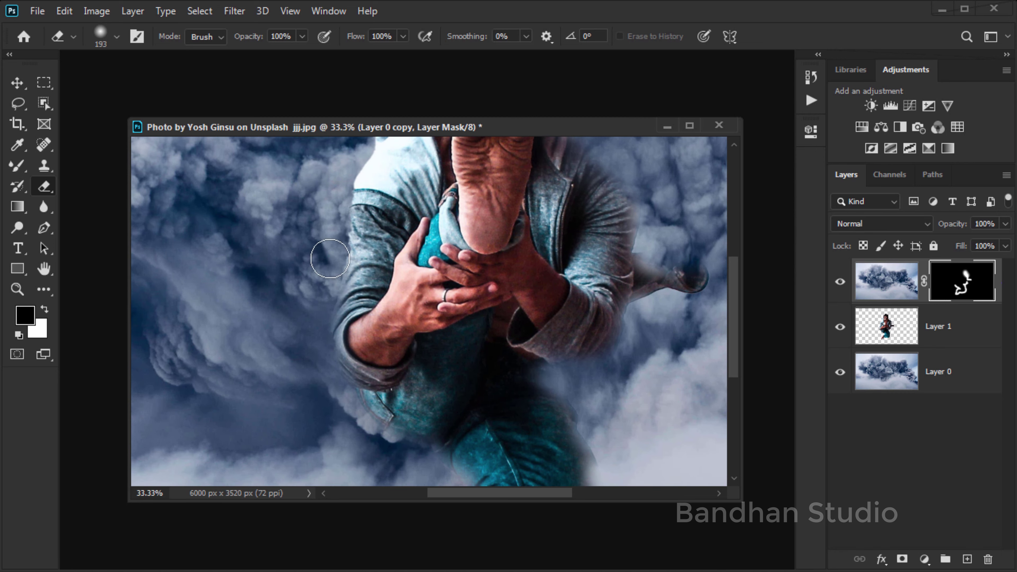
pyautogui.moveTo(329, 274); pyautogui.dragTo(321, 423)
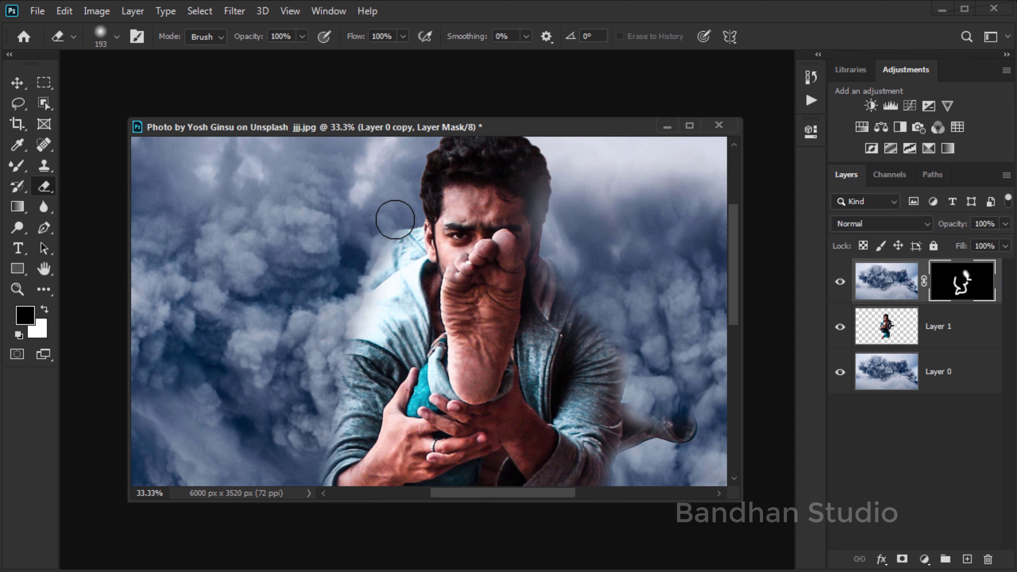
# - Blend the head's right side, left hair edge, shoulder and top of the hair into smoke
pyautogui.moveTo(399, 223); pyautogui.dragTo(367, 316)
pyautogui.moveTo(527, 233); pyautogui.dragTo(553, 365)
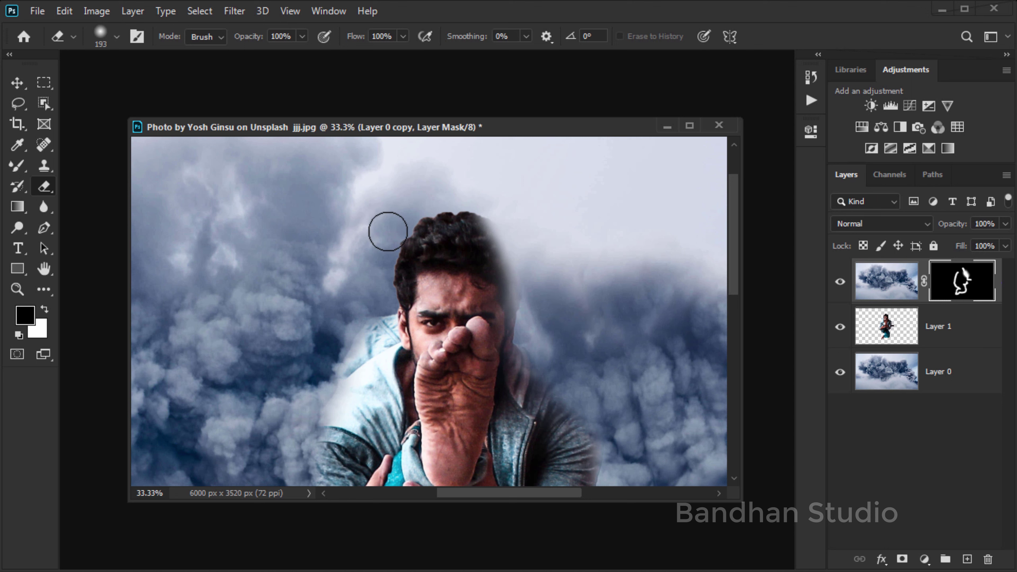
pyautogui.moveTo(387, 231); pyautogui.dragTo(377, 300)
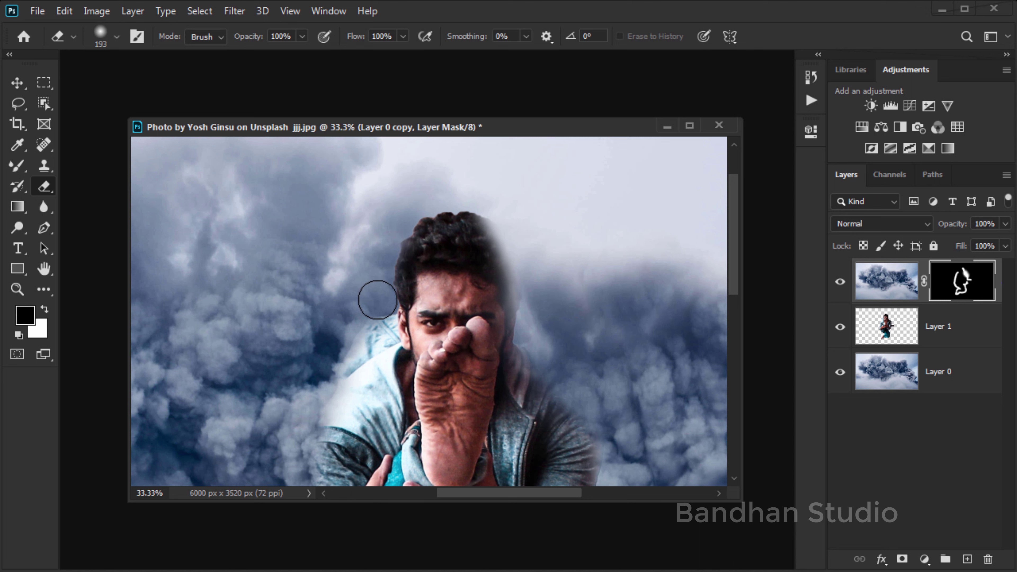
pyautogui.moveTo(377, 300)
pyautogui.mouseDown()
pyautogui.moveTo(348, 350)
pyautogui.moveTo(377, 309)
pyautogui.mouseUp()
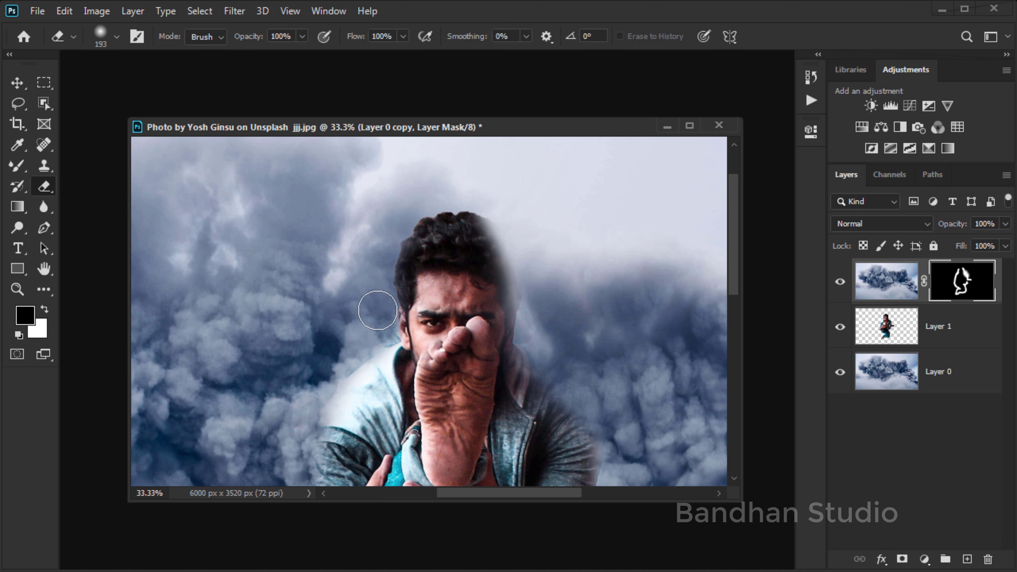
pyautogui.moveTo(378, 309)
pyautogui.mouseDown()
pyautogui.moveTo(417, 201)
pyautogui.moveTo(563, 255)
pyautogui.mouseUp()
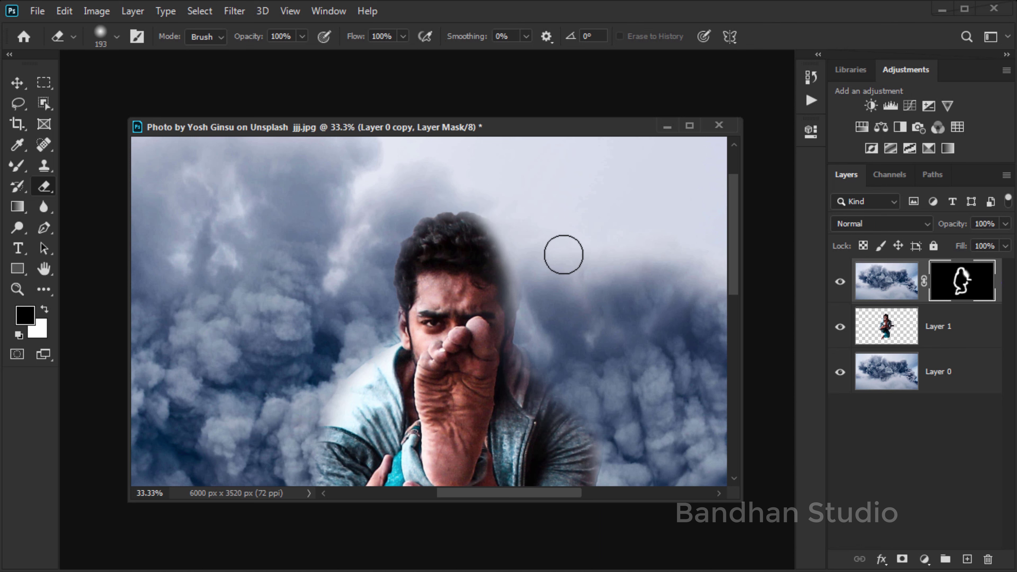
# - With swapped colours, clear the smoke from the hair's right edge, then restore the colours
pyautogui.scroll(-2, 564, 255)
pyautogui.scroll(-1, 563, 258)
pyautogui.scroll(-2, 563, 263)
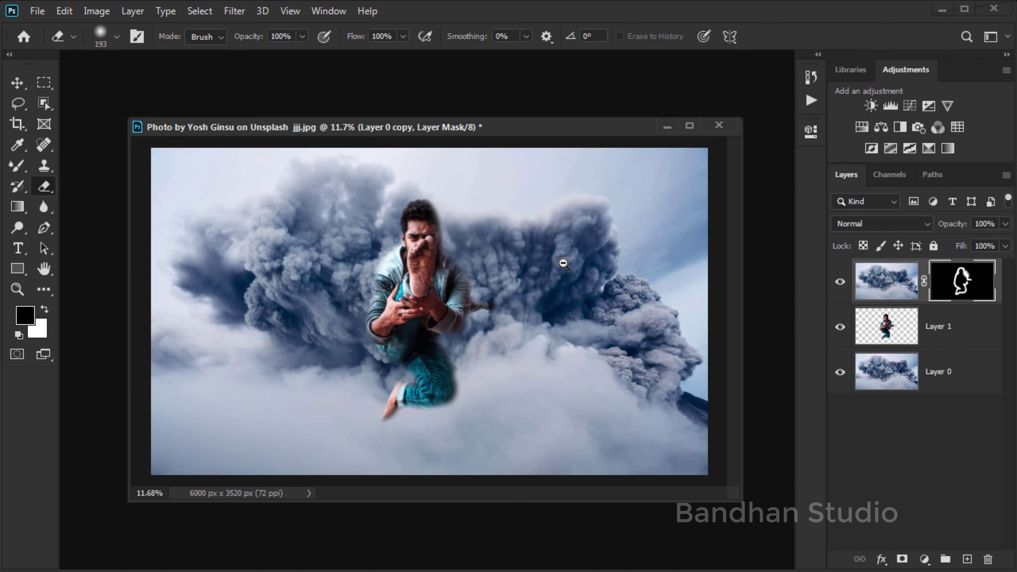
pyautogui.scroll(1, 455, 279)
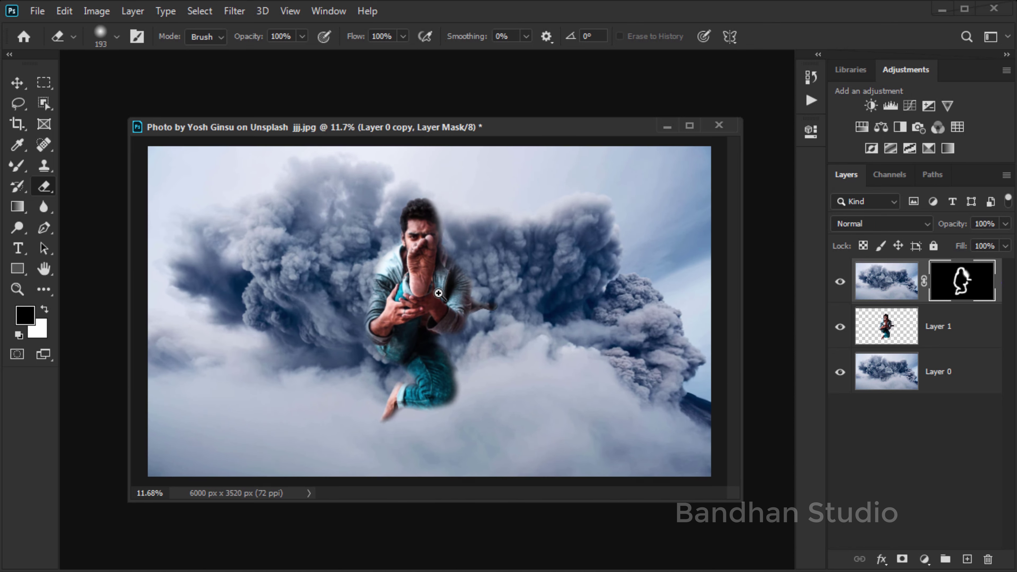
pyautogui.scroll(1, 458, 240)
pyautogui.moveTo(460, 228); pyautogui.dragTo(460, 254)
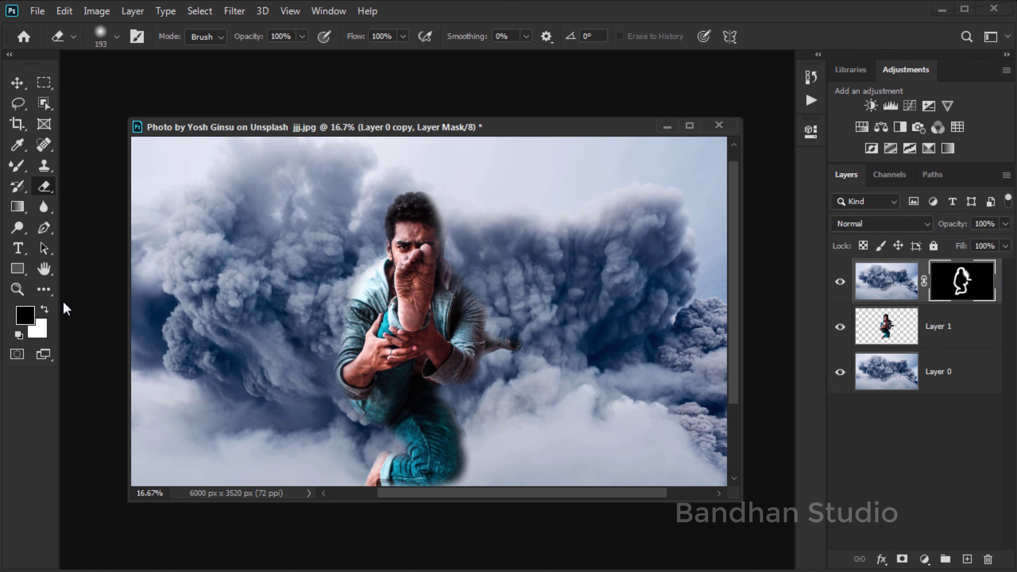
pyautogui.click(46, 308)
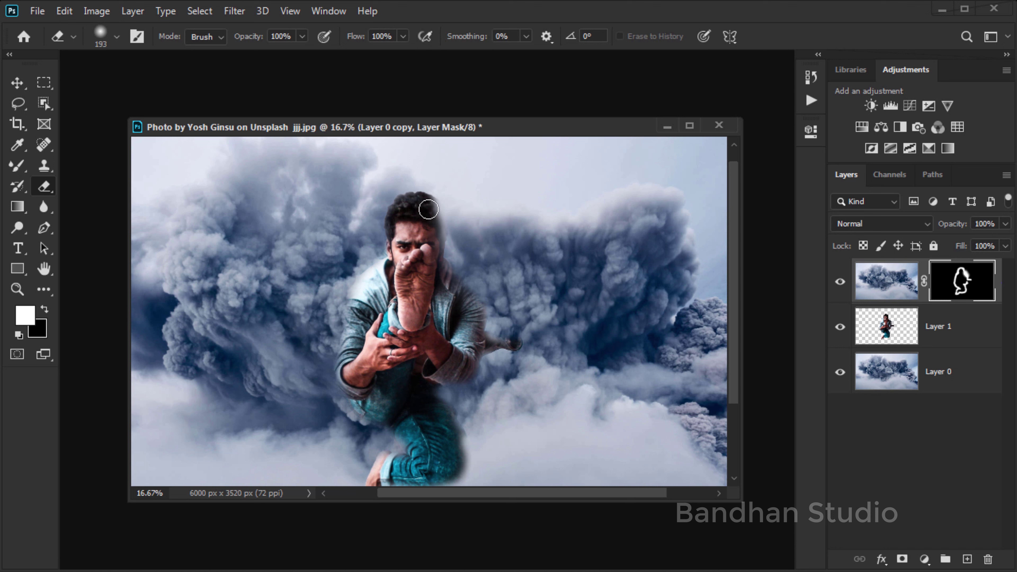
pyautogui.moveTo(428, 209); pyautogui.dragTo(437, 233)
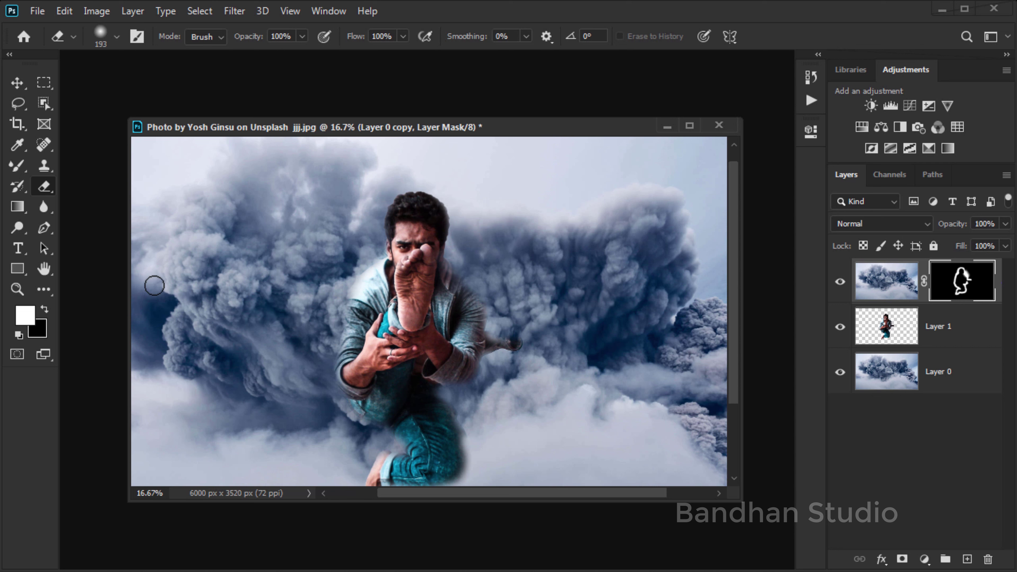
pyautogui.click(47, 310)
# - Zoom out to view the whole composite of the man in the smoke
pyautogui.scroll(-2, 566, 276)
pyautogui.scroll(-1, 513, 303)
pyautogui.hotkey('alt', 'space')
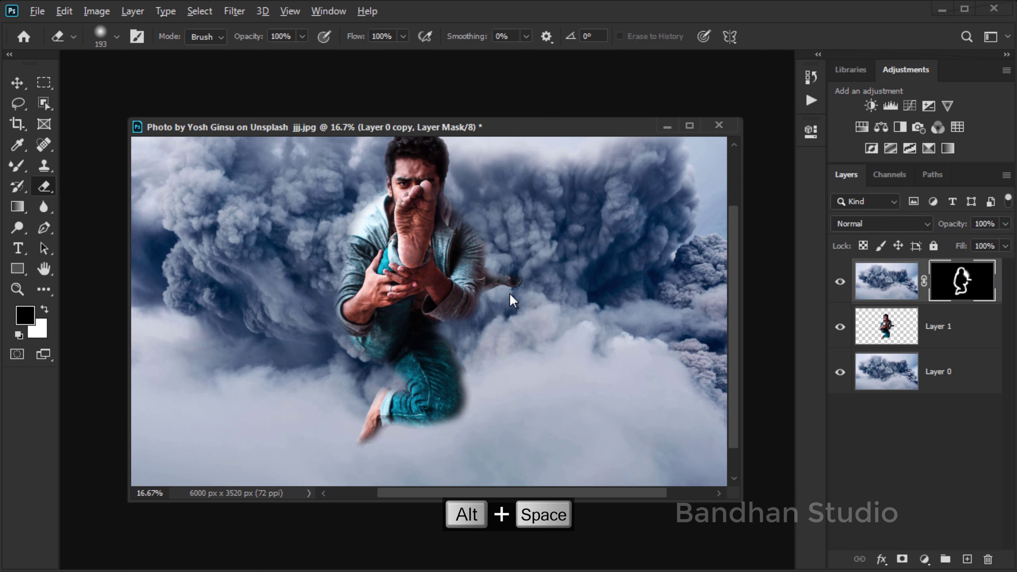
pyautogui.press('Escape')
pyautogui.hotkey('alt', 'space')
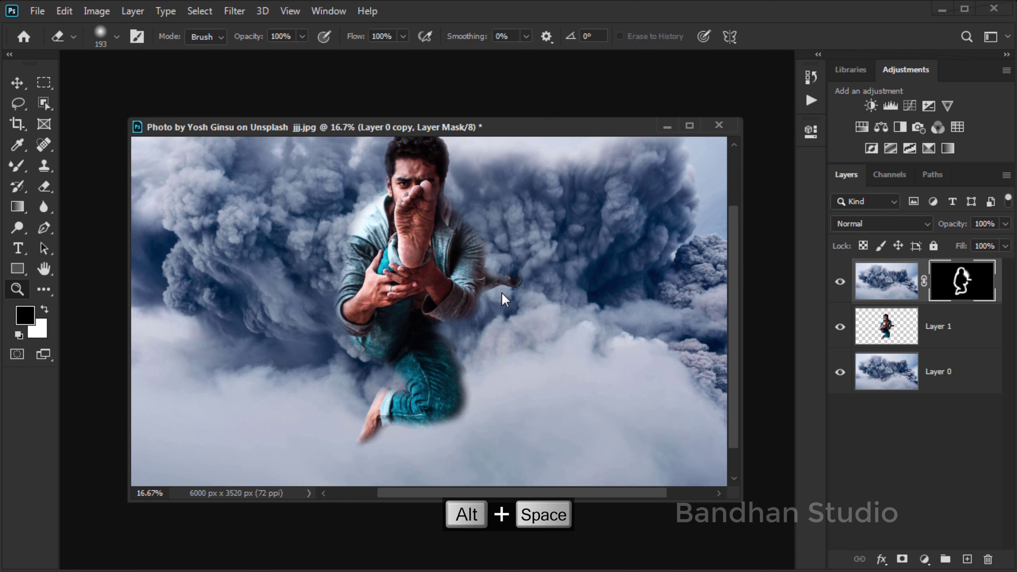
pyautogui.moveTo(506, 300); pyautogui.dragTo(501, 292)
pyautogui.scroll(1, 501, 293)
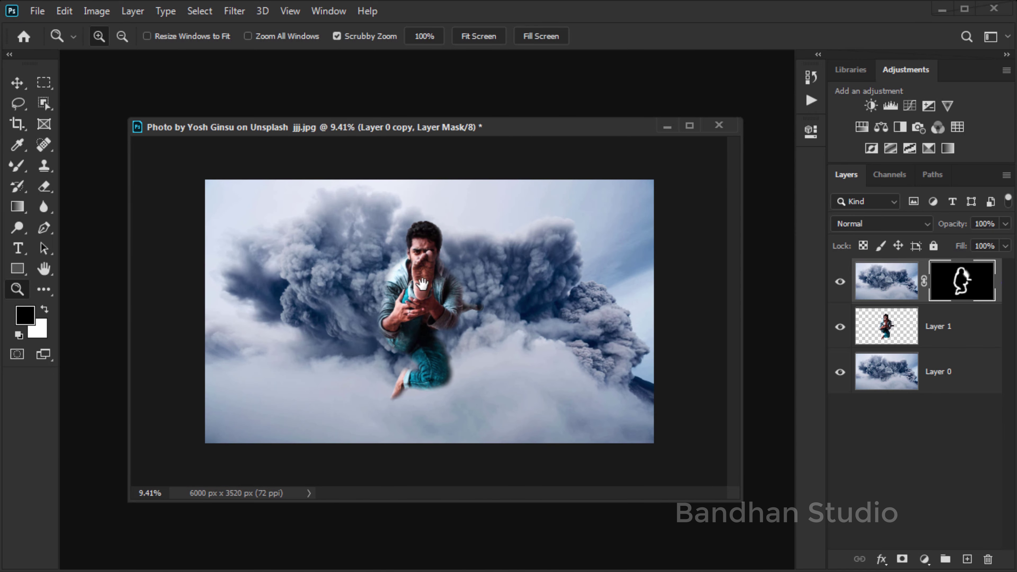
pyautogui.scroll(1, 422, 284)
pyautogui.press('e')
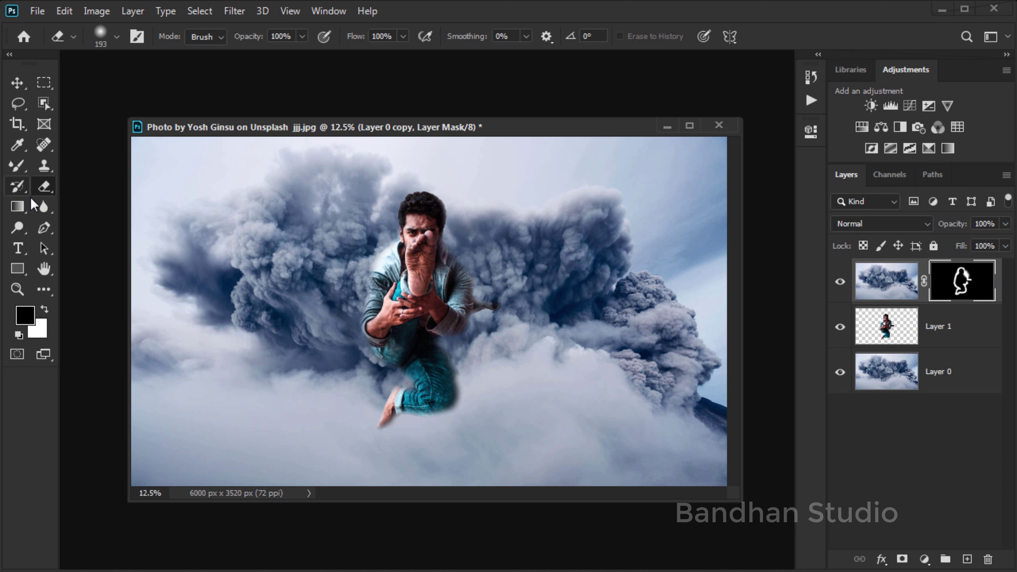
# - Enlarge the eraser to 291 px and cover the man's feet and lower legs with smoke
pyautogui.rightClick(450, 428)
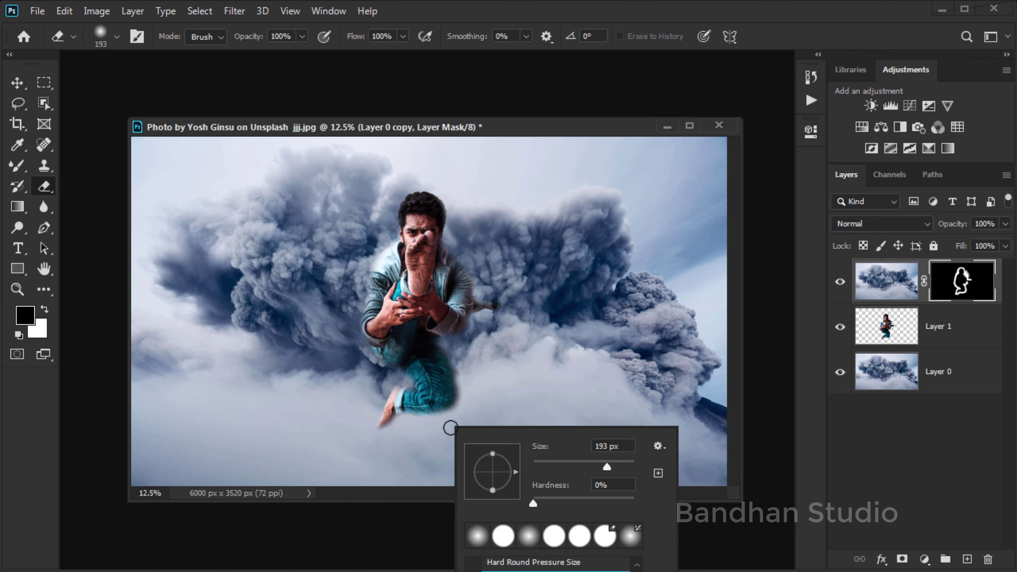
pyautogui.click(620, 467)
pyautogui.click(475, 398)
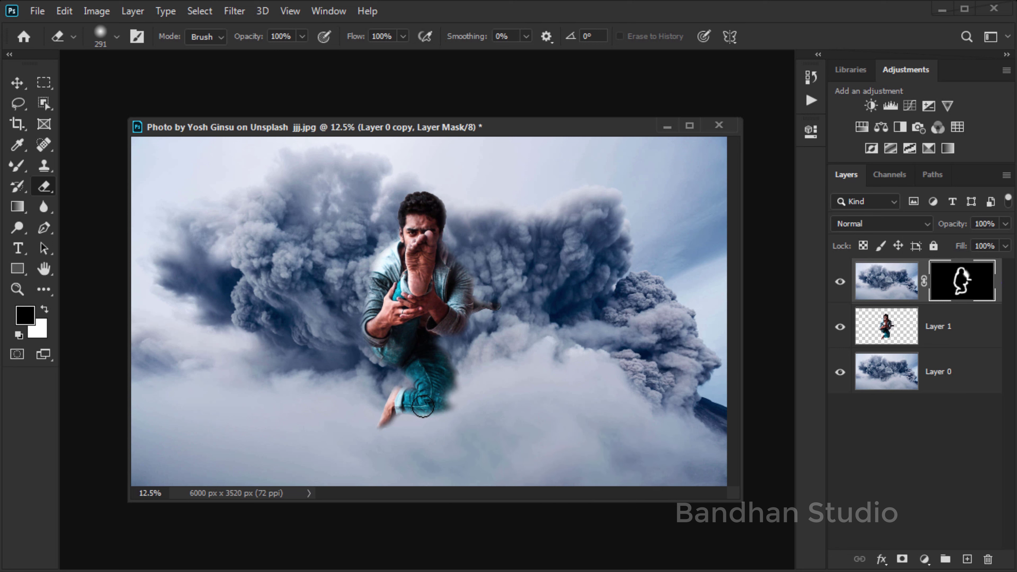
pyautogui.moveTo(449, 398)
pyautogui.mouseDown()
pyautogui.moveTo(356, 418)
pyautogui.moveTo(461, 401)
pyautogui.mouseUp()
pyautogui.moveTo(369, 380)
pyautogui.mouseDown()
pyautogui.moveTo(465, 411)
pyautogui.moveTo(386, 381)
pyautogui.moveTo(459, 375)
pyautogui.moveTo(416, 374)
pyautogui.moveTo(444, 355)
pyautogui.mouseUp()
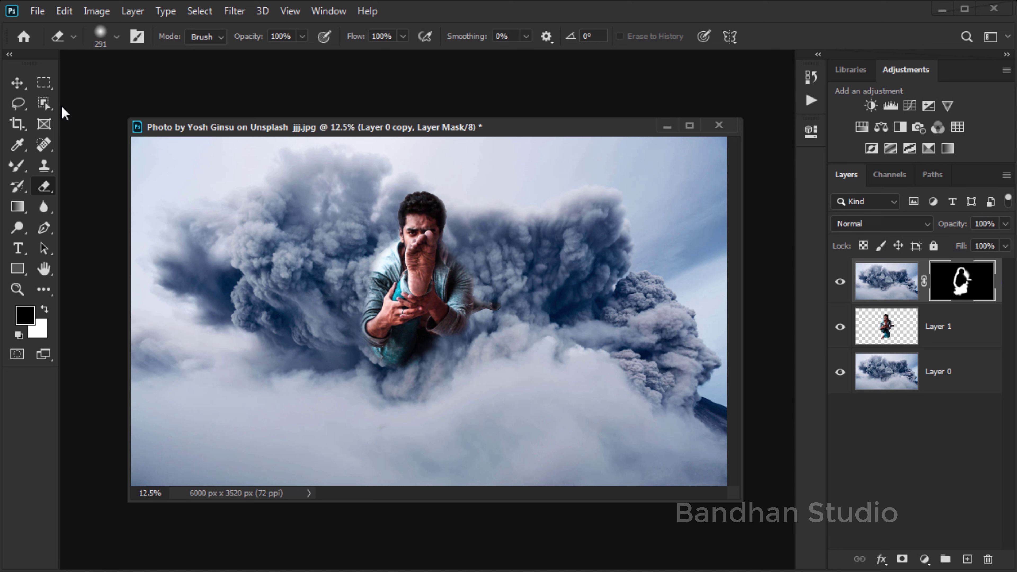
pyautogui.click(17, 82)
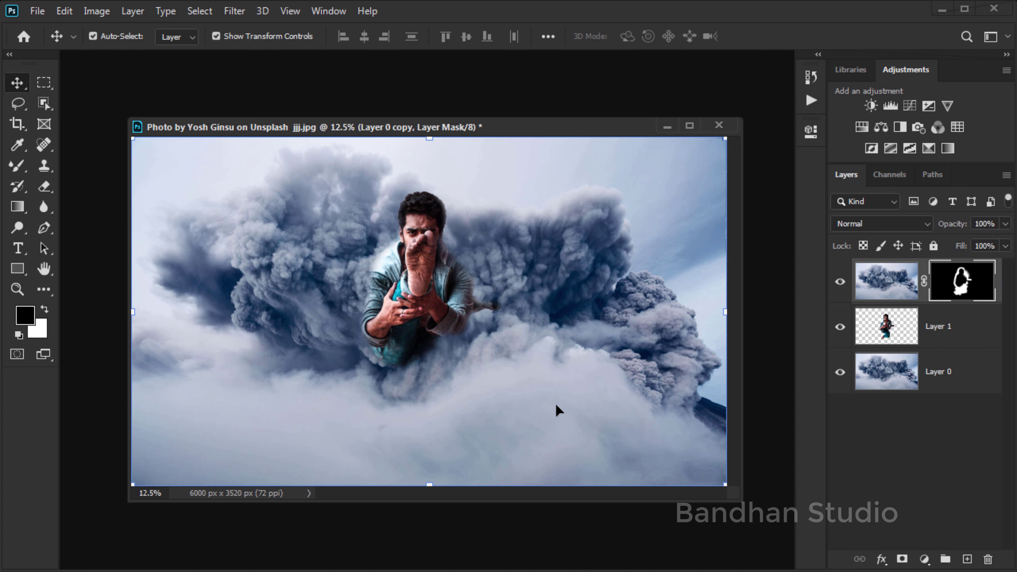
pyautogui.keyDown('alt'); pyautogui.click(425, 322); pyautogui.keyUp('alt')
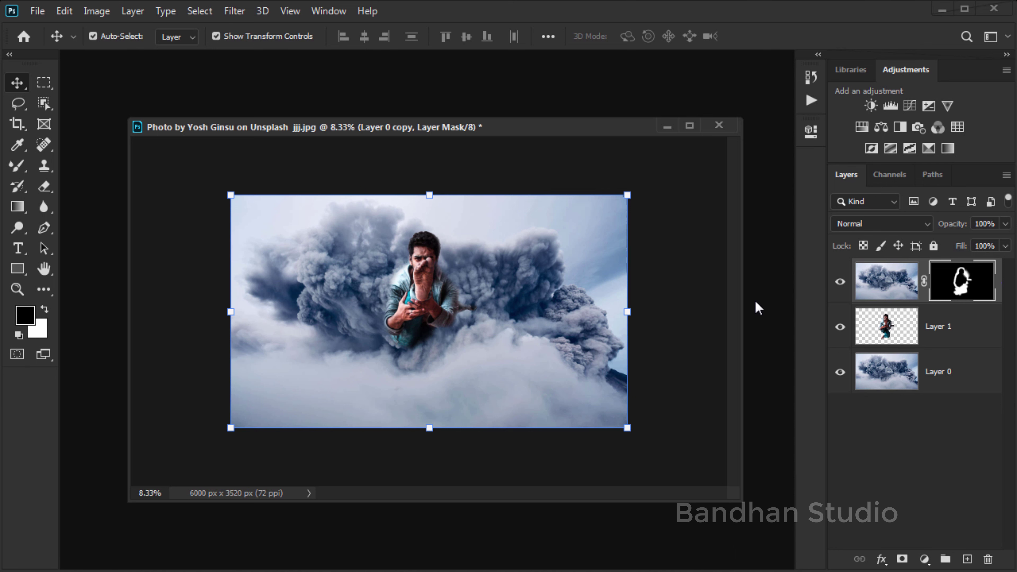
# - Add a Hue/Saturation layer above Layer 0 tinting the smoke teal with Saturation +22
pyautogui.click(937, 371)
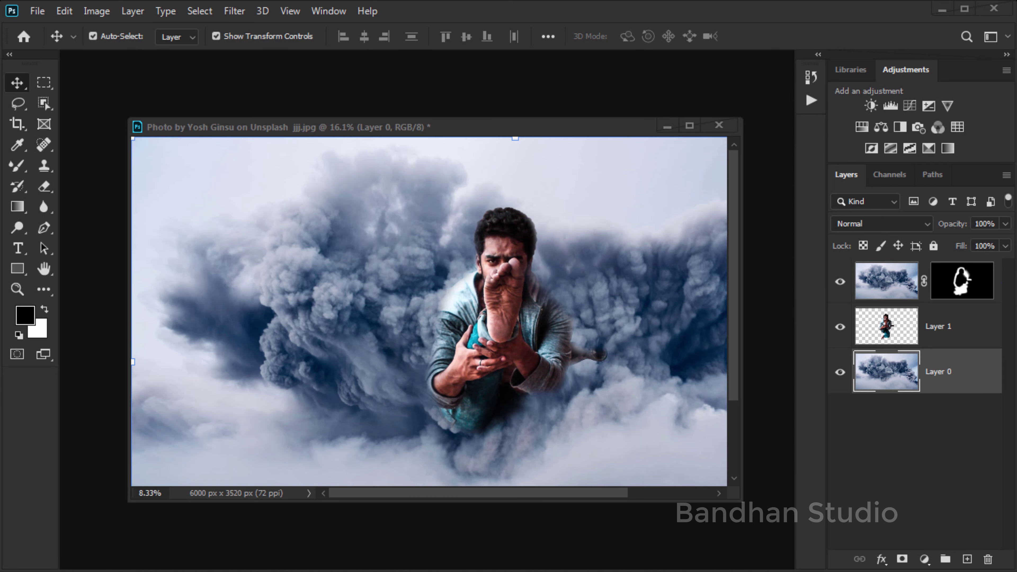
pyautogui.click(903, 381)
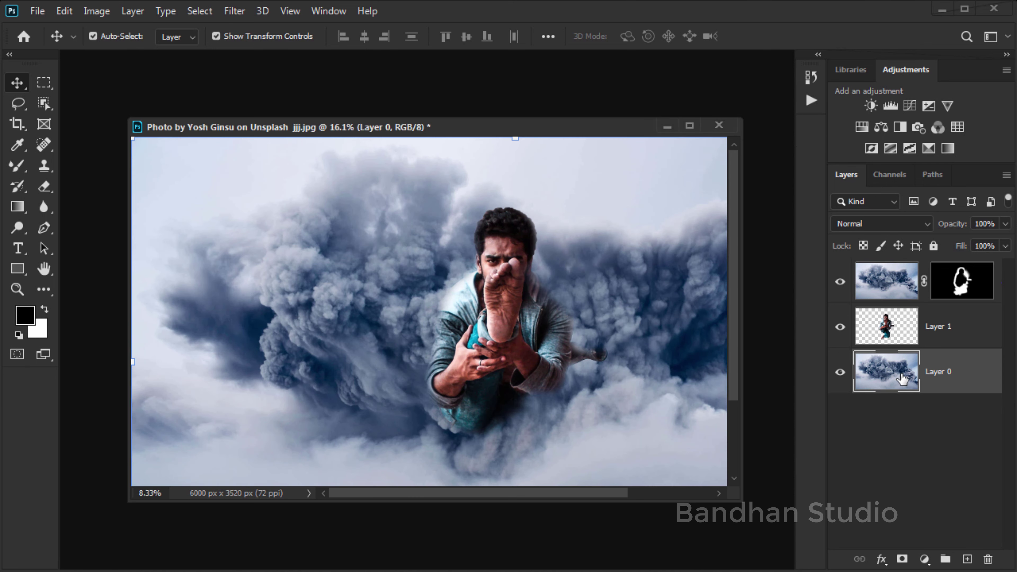
pyautogui.click(924, 559)
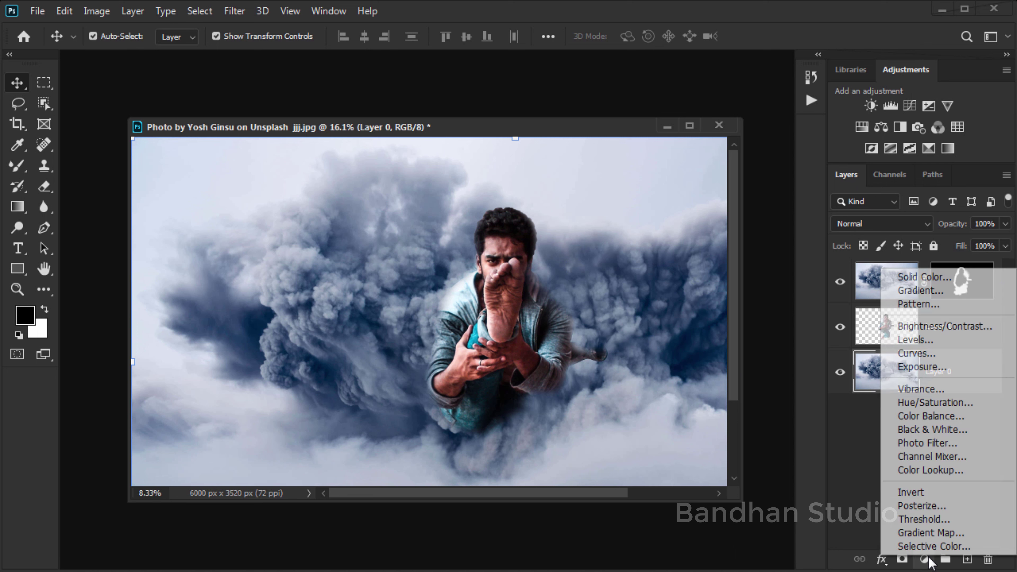
pyautogui.click(935, 403)
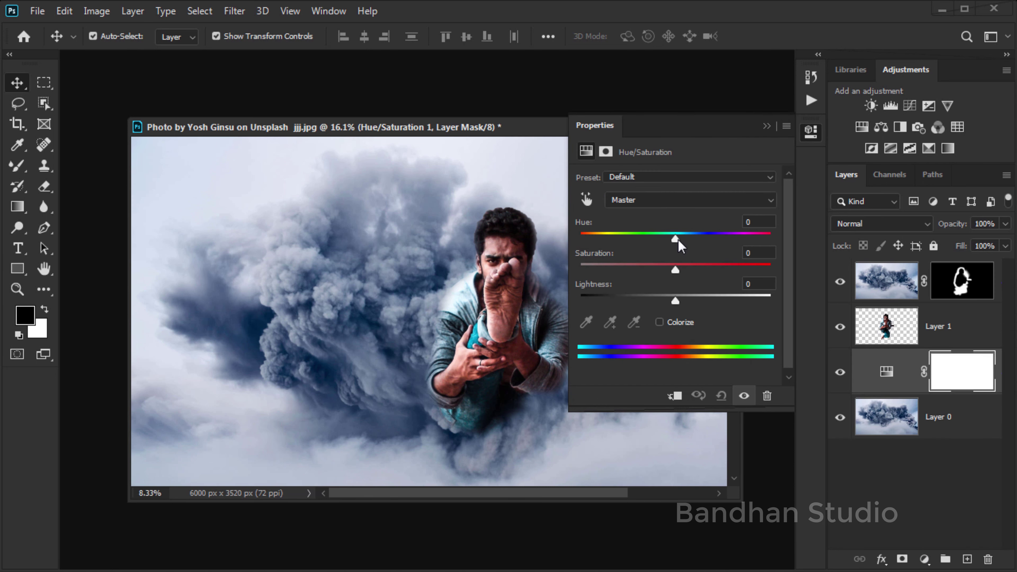
pyautogui.moveTo(675, 240)
pyautogui.mouseDown()
pyautogui.moveTo(637, 240)
pyautogui.moveTo(721, 241)
pyautogui.moveTo(674, 241)
pyautogui.moveTo(689, 240)
pyautogui.moveTo(693, 269)
pyautogui.moveTo(720, 270)
pyautogui.moveTo(696, 270)
pyautogui.moveTo(703, 240)
pyautogui.moveTo(659, 238)
pyautogui.mouseUp()
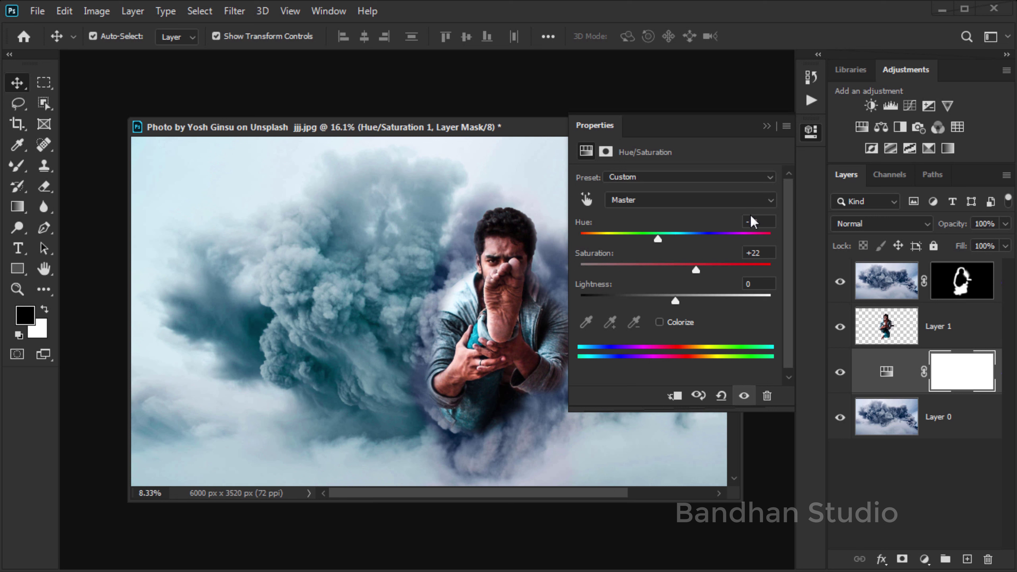
# - Add a Hue/Saturation layer above Layer 0 copy with Hue 22 and Saturation -12
pyautogui.click(766, 126)
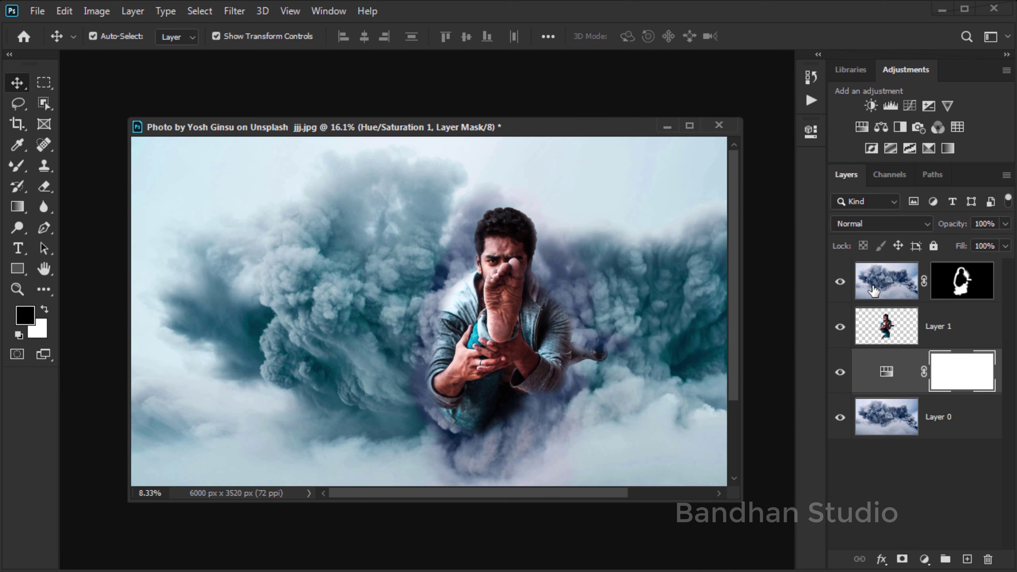
pyautogui.click(874, 292)
pyautogui.click(924, 559)
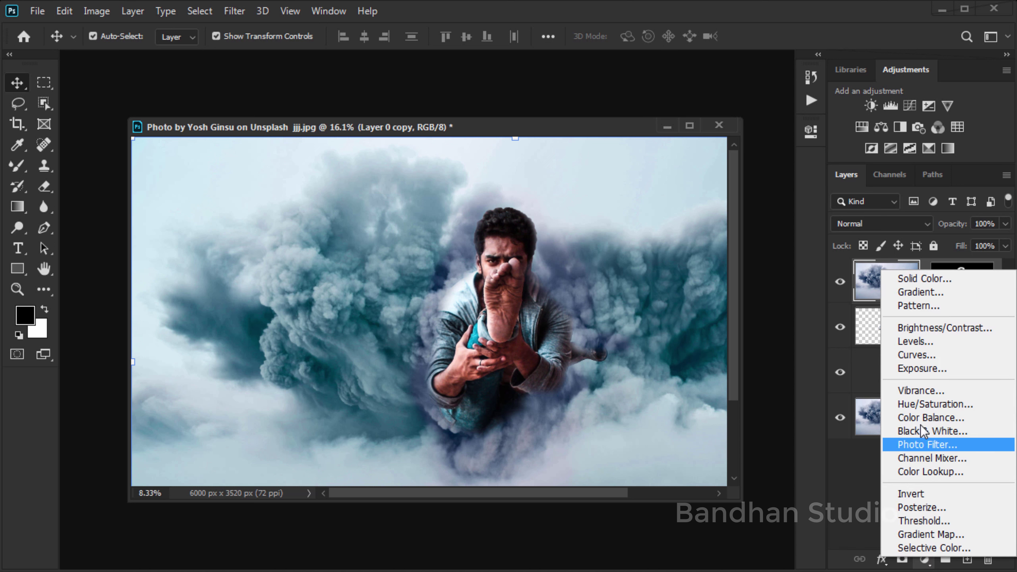
pyautogui.click(935, 404)
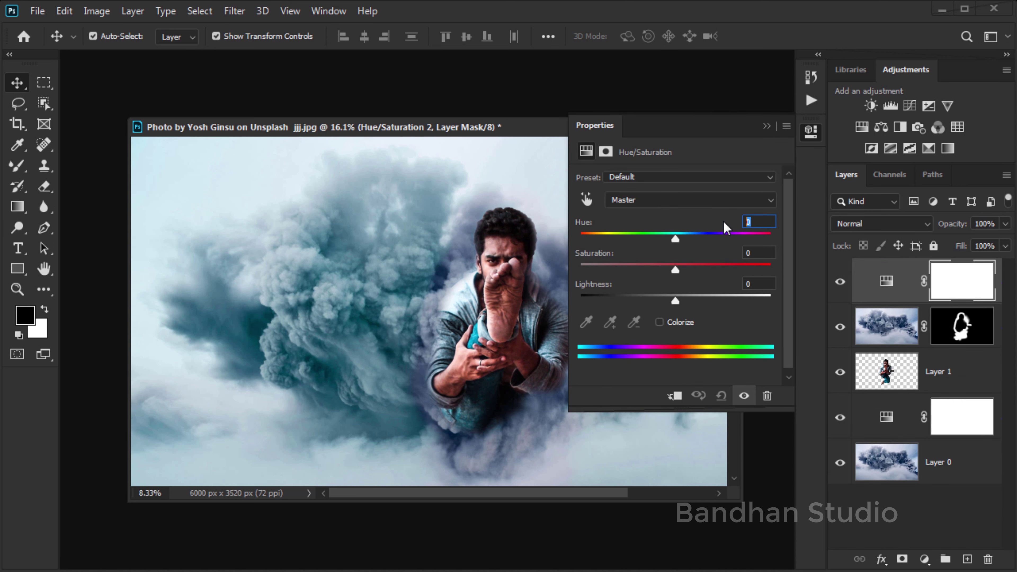
pyautogui.write('22')
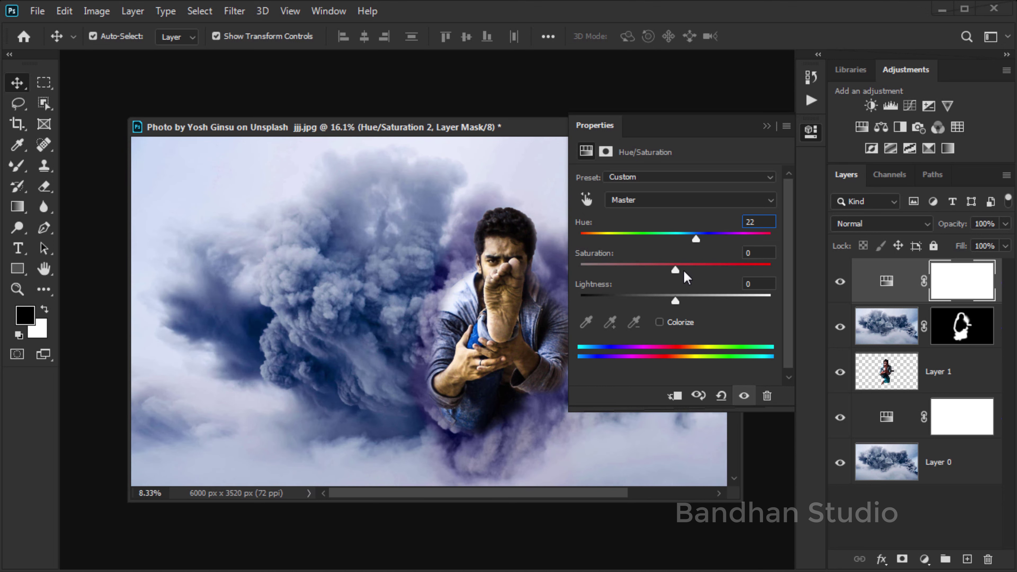
pyautogui.moveTo(673, 269); pyautogui.dragTo(664, 269)
pyautogui.click(771, 132)
# - Zoom out to 8.33% to view the whole blue-violet smoke composite
pyautogui.scroll(-5, 583, 292)
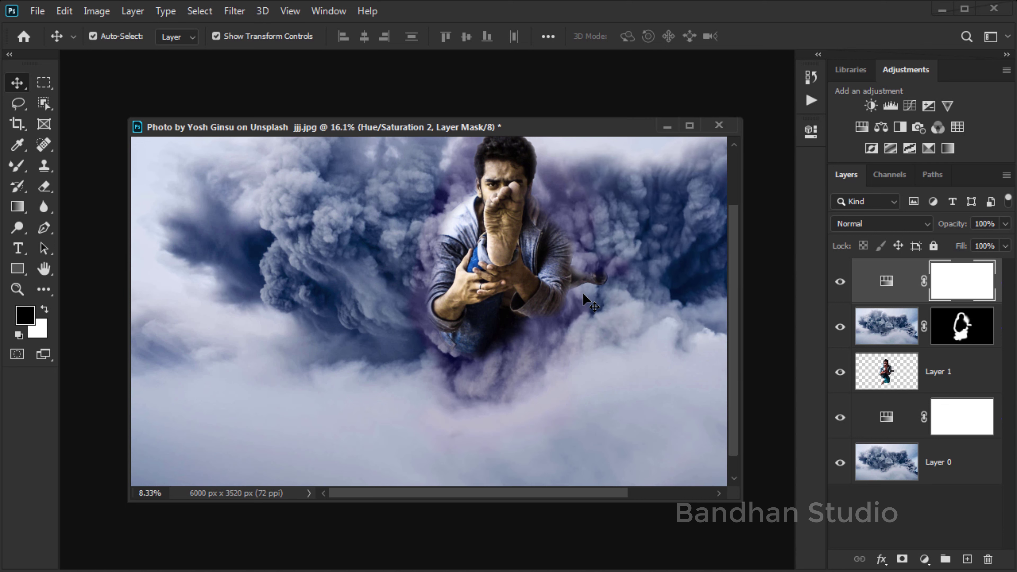
pyautogui.scroll(4, 583, 292)
pyautogui.press('z')
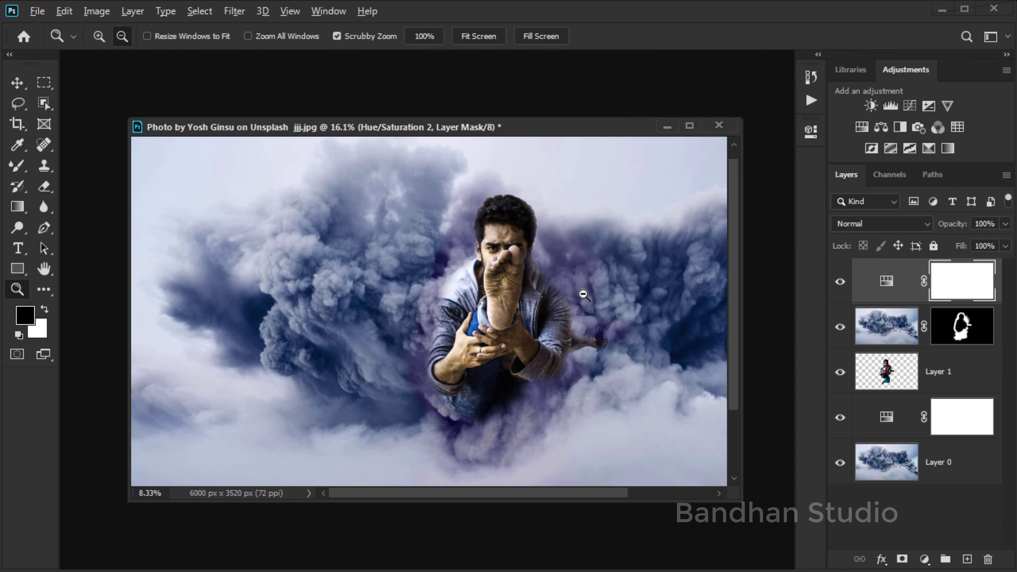
pyautogui.keyDown('alt'); pyautogui.click(583, 293); pyautogui.keyUp('alt')
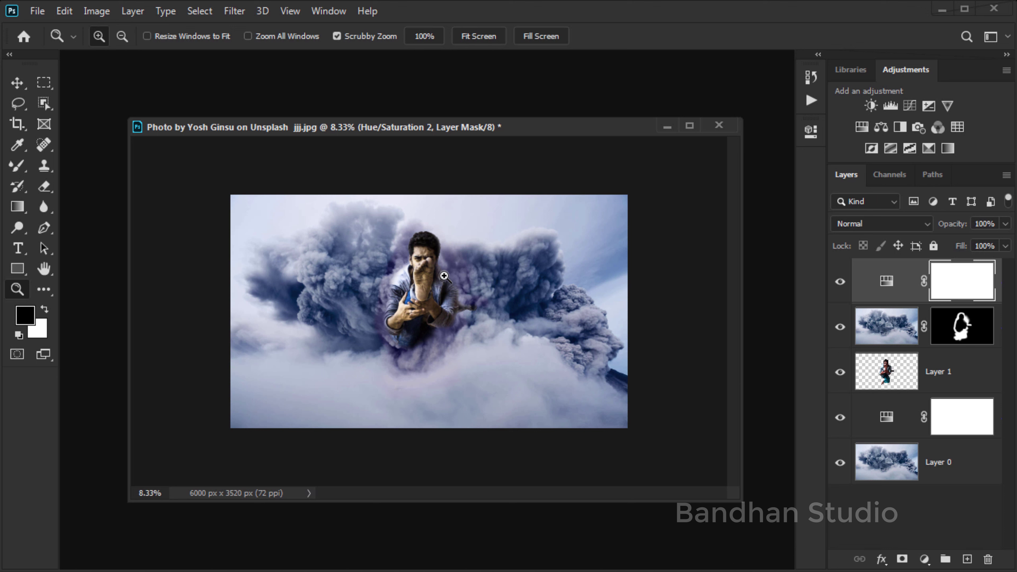